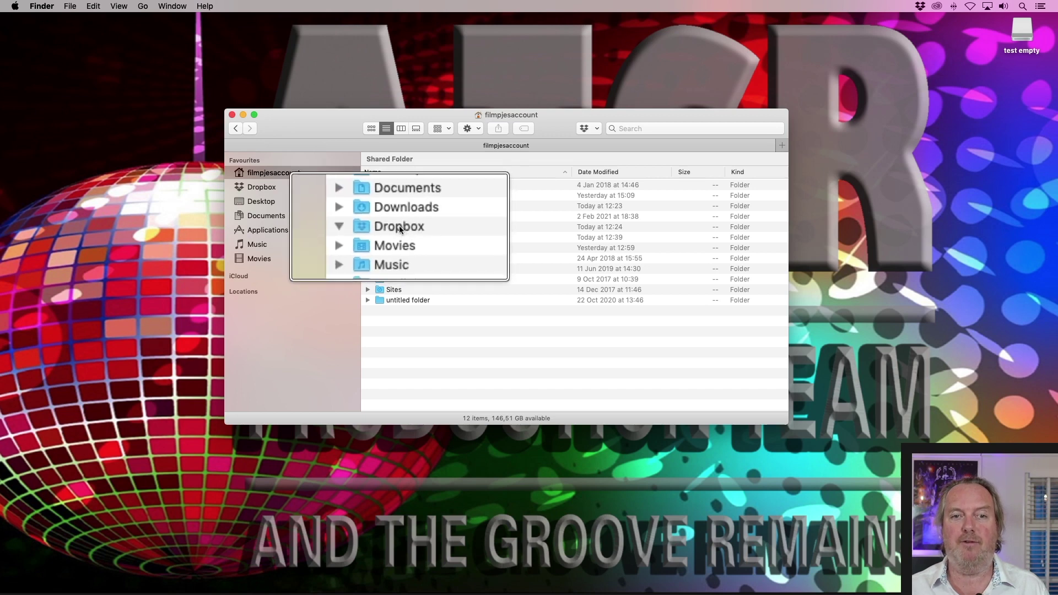
# - Open the Dropbox folder in Finder and show that it contains nothing
pyautogui.doubleClick(400, 226)
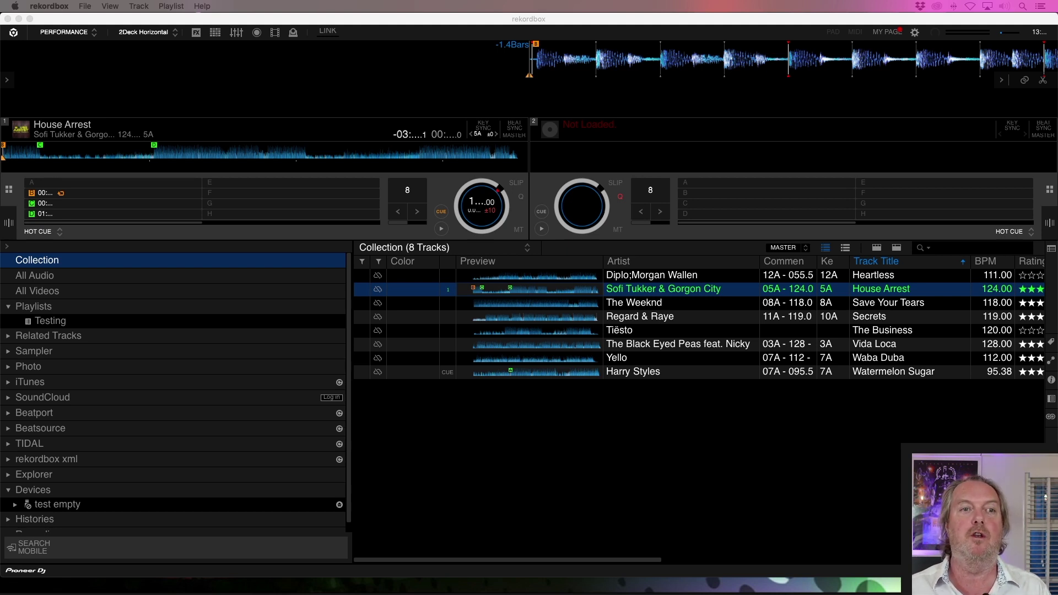
# - Export the rekordbox collection as XML to Documents/rekordbox.xml, replacing the existing file
pyautogui.click(83, 6)
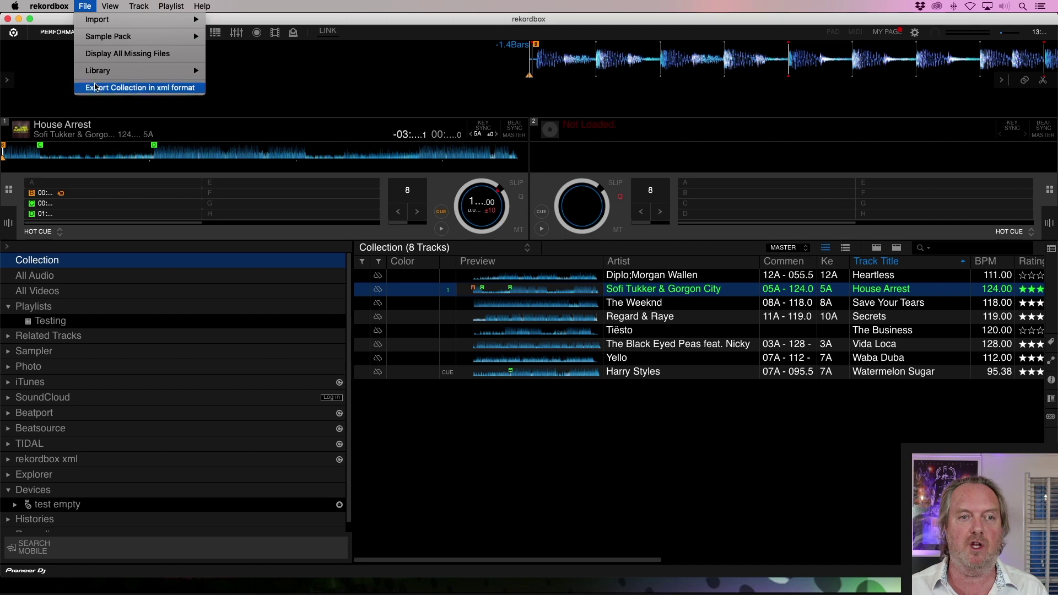
pyautogui.click(141, 87)
pyautogui.write('rekordbox')
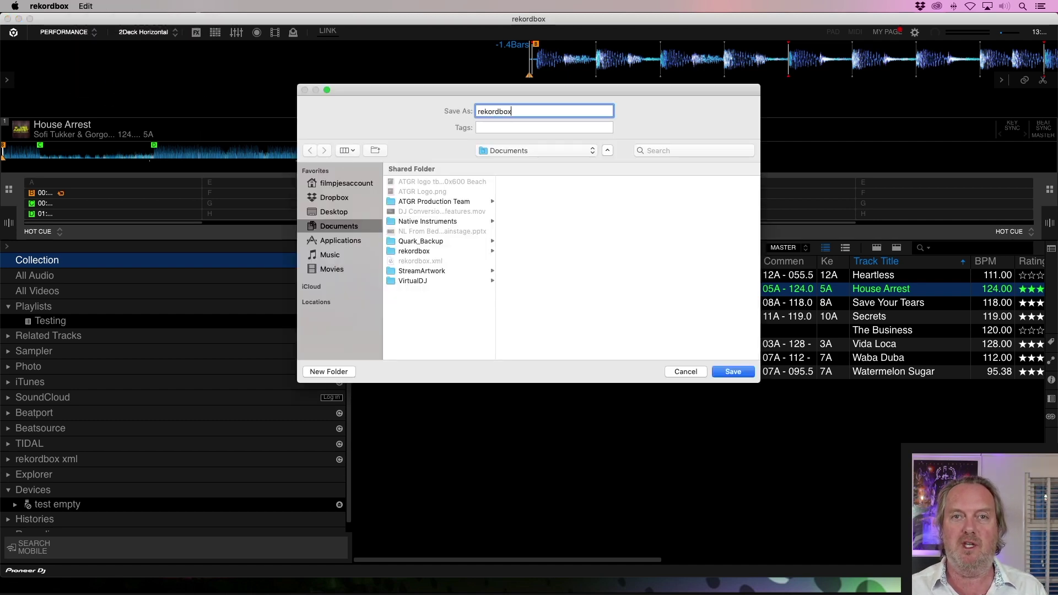
pyautogui.press('Return')
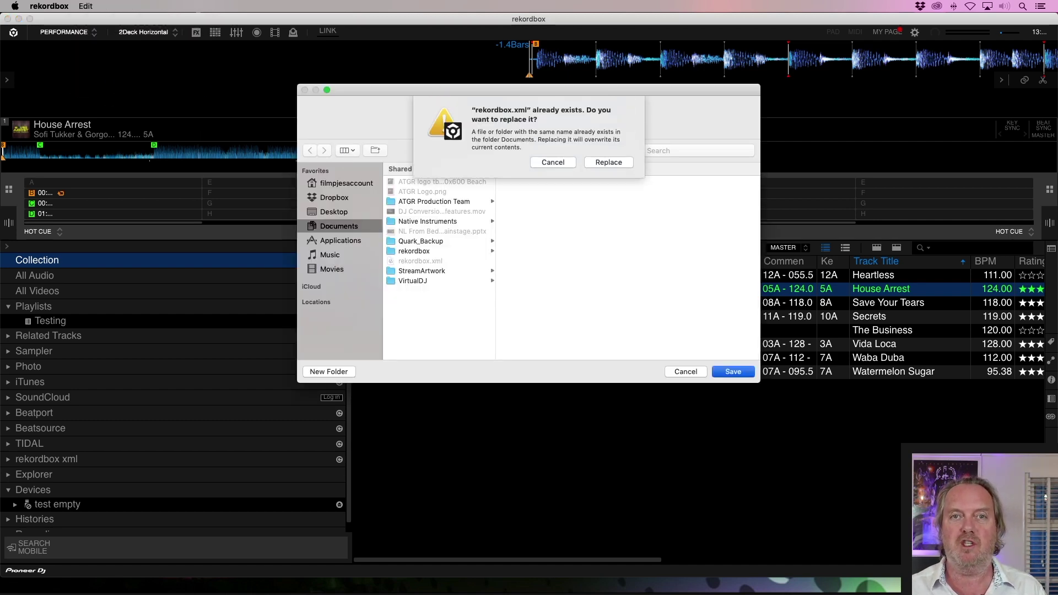
pyautogui.click(625, 162)
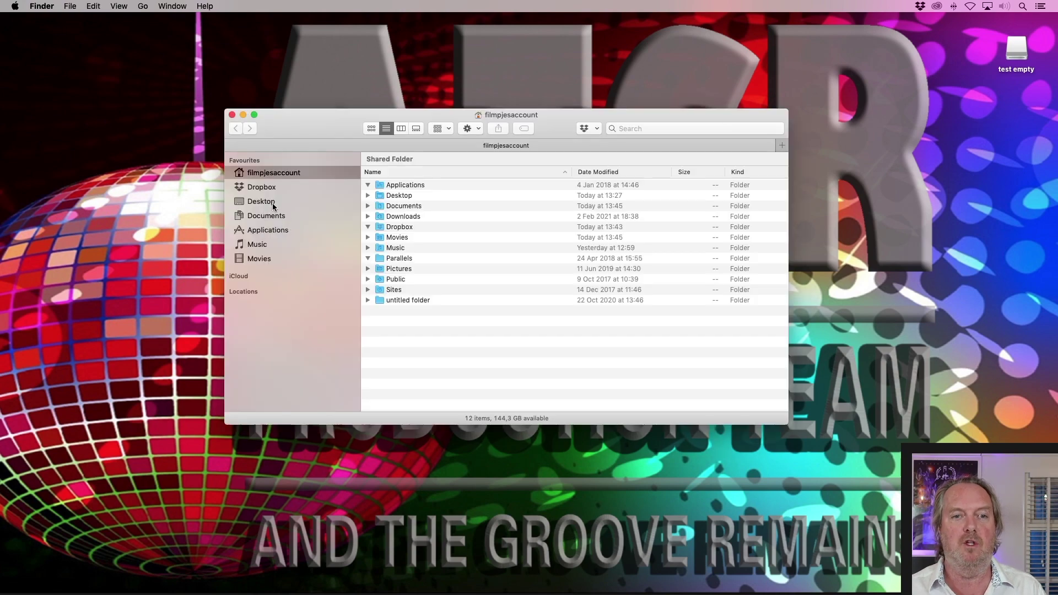
# - Verify Dropbox and the test empty drive are both empty, then close the drive's window
pyautogui.click(263, 190)
pyautogui.moveTo(343, 126); pyautogui.dragTo(149, 79)
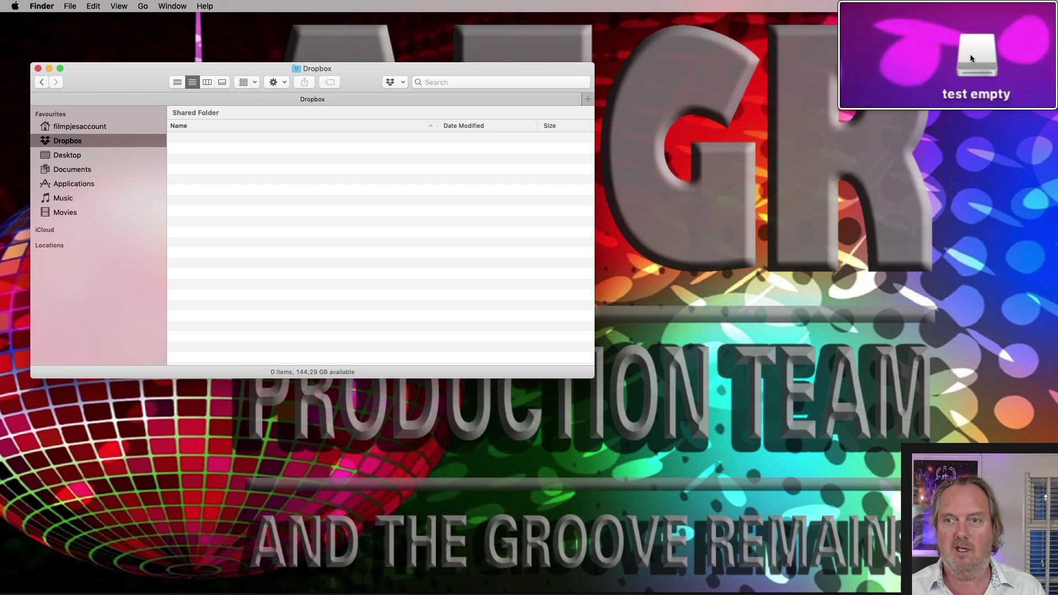
pyautogui.click(1012, 46)
pyautogui.doubleClick(1012, 46)
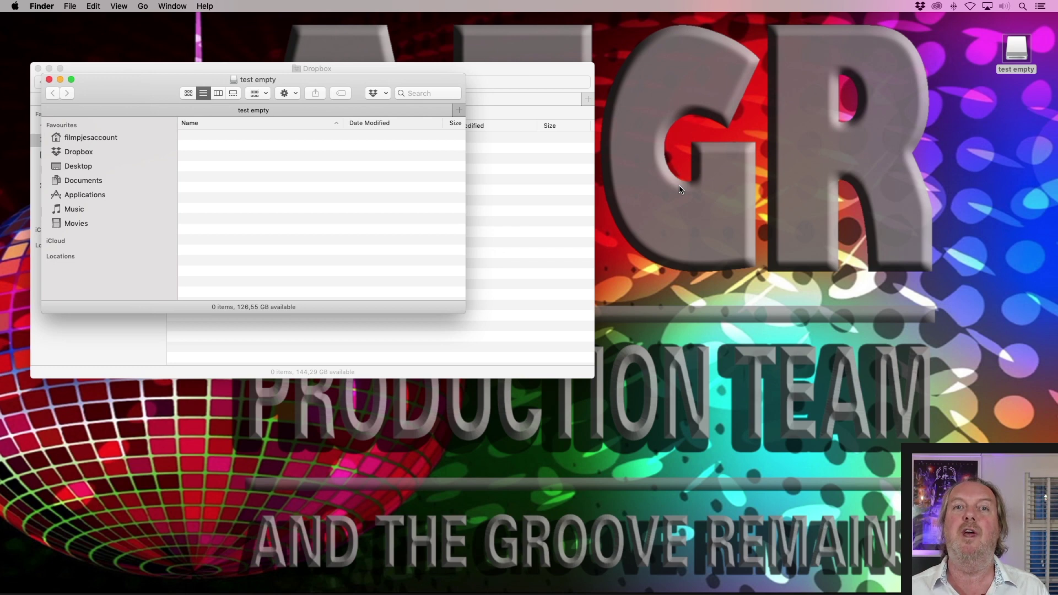
pyautogui.press('super+w')
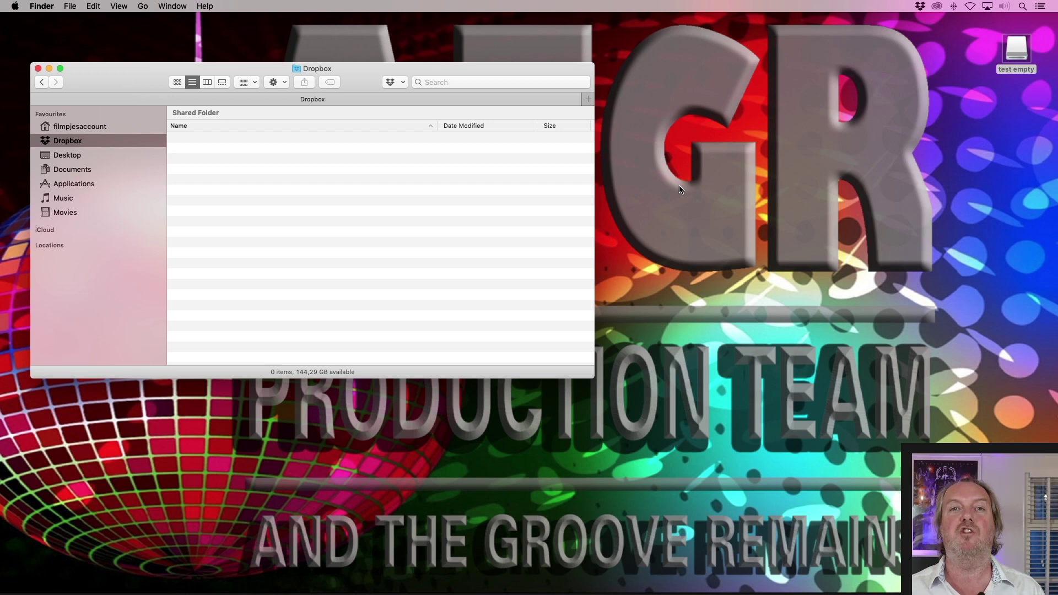
pyautogui.moveTo(251, 581)
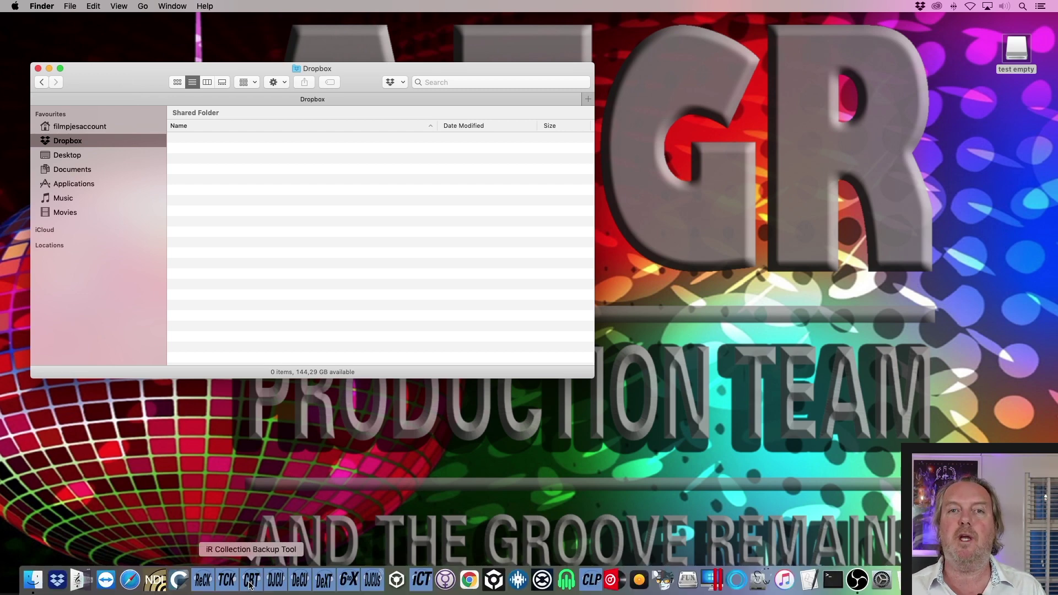
# - Back up rekordbox.xml to the DropBox drive with Collection Backup Tool and start the conversion
pyautogui.click(250, 579)
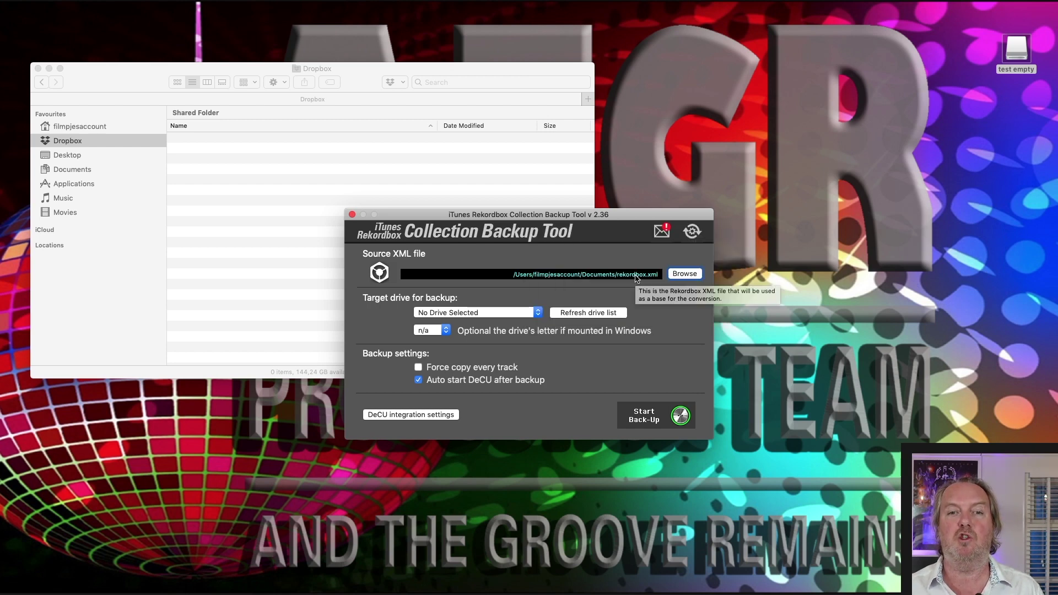
pyautogui.click(476, 311)
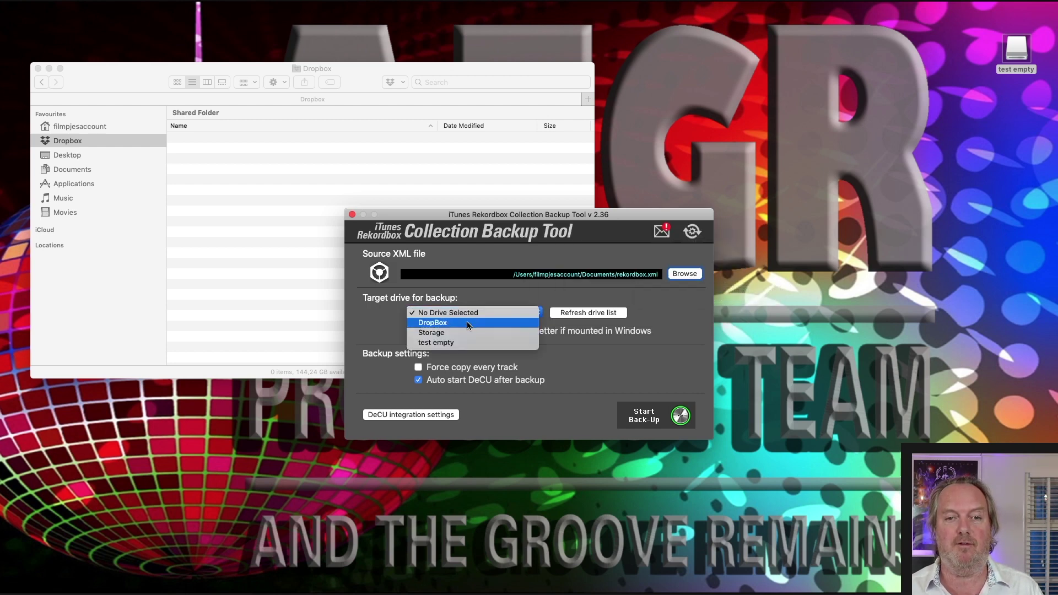
pyautogui.click(463, 323)
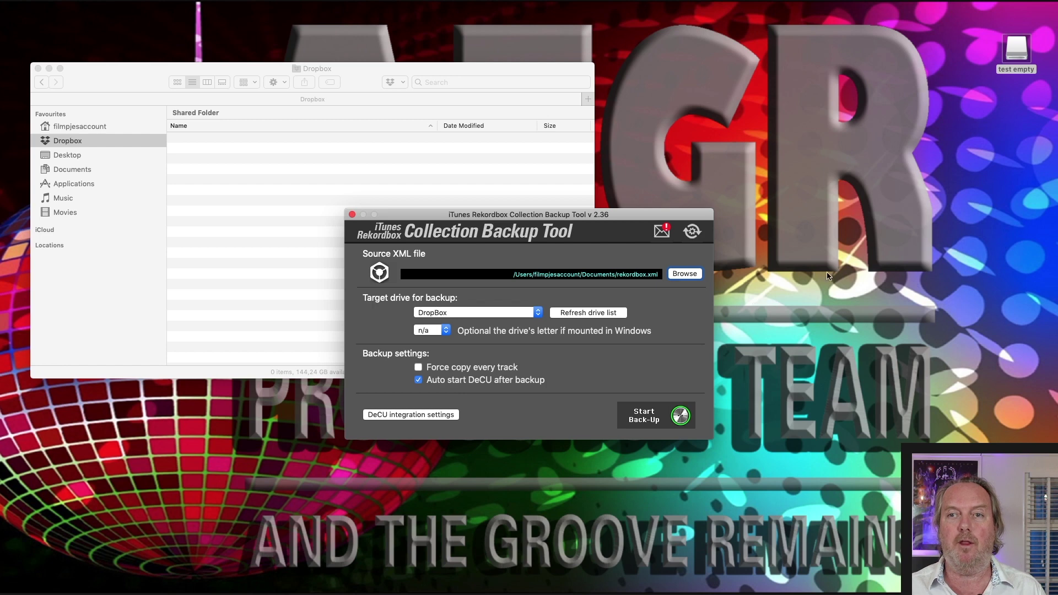
pyautogui.click(849, 270)
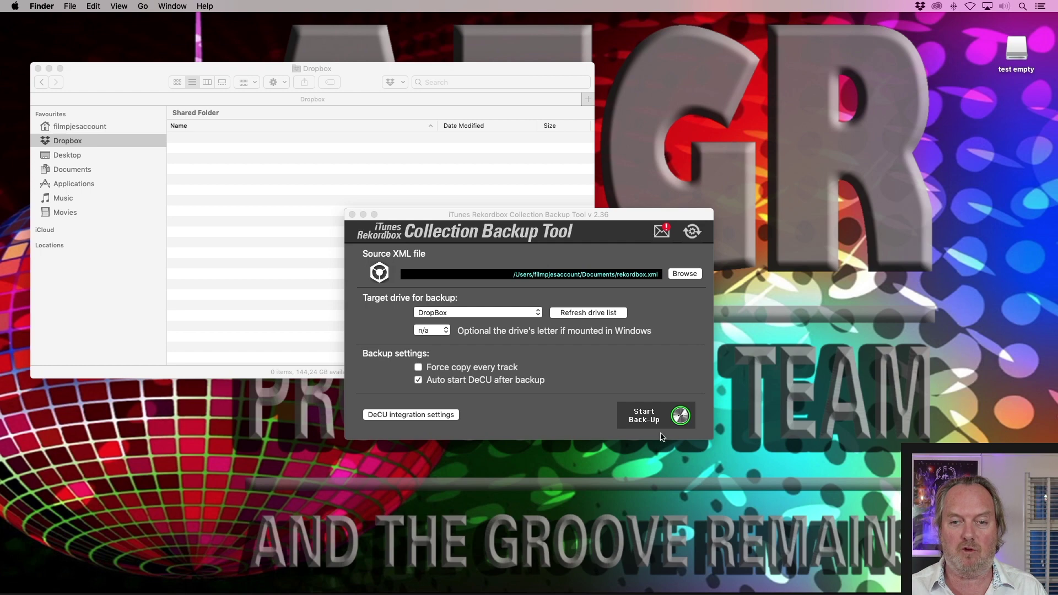
pyautogui.click(653, 418)
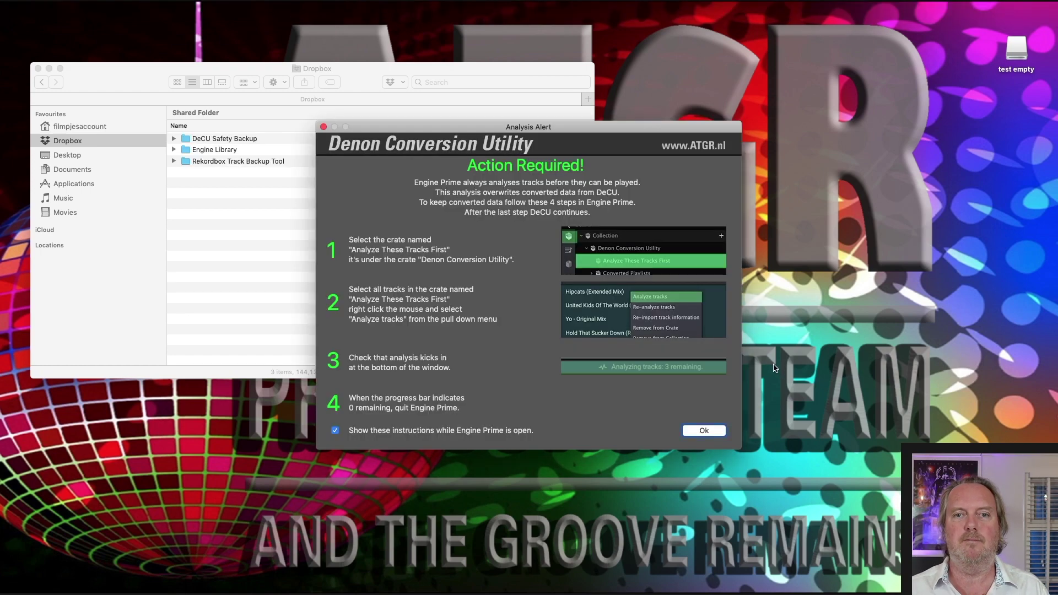
# - Acknowledge the DeCU Action Required analysis instructions so Engine Prime launches
pyautogui.click(703, 431)
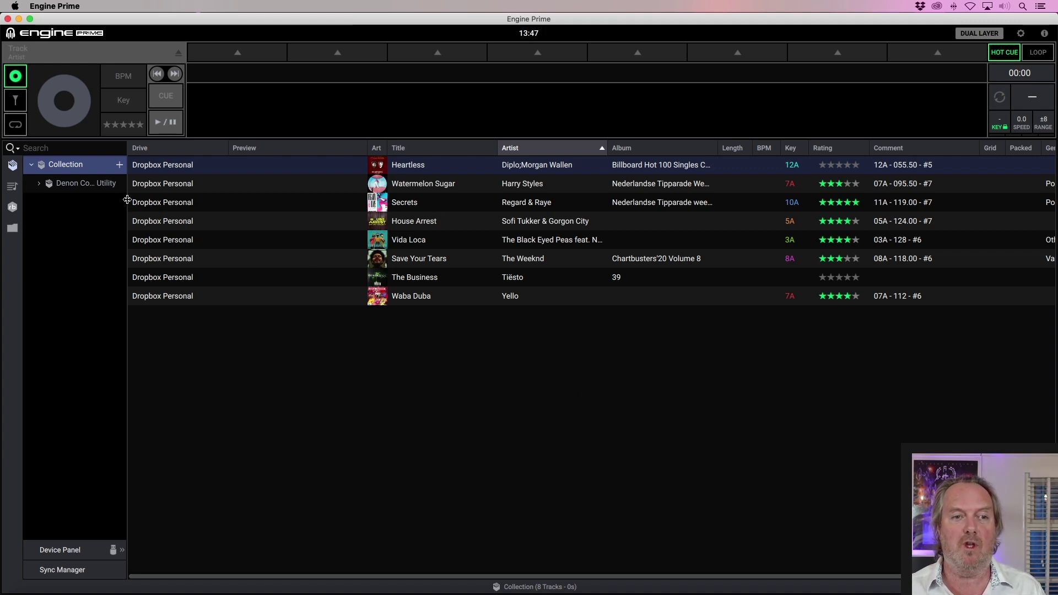
# - Analyse all eight tracks in the Analyze These Tracks First crate
pyautogui.moveTo(127, 203); pyautogui.dragTo(245, 202)
pyautogui.click(39, 182)
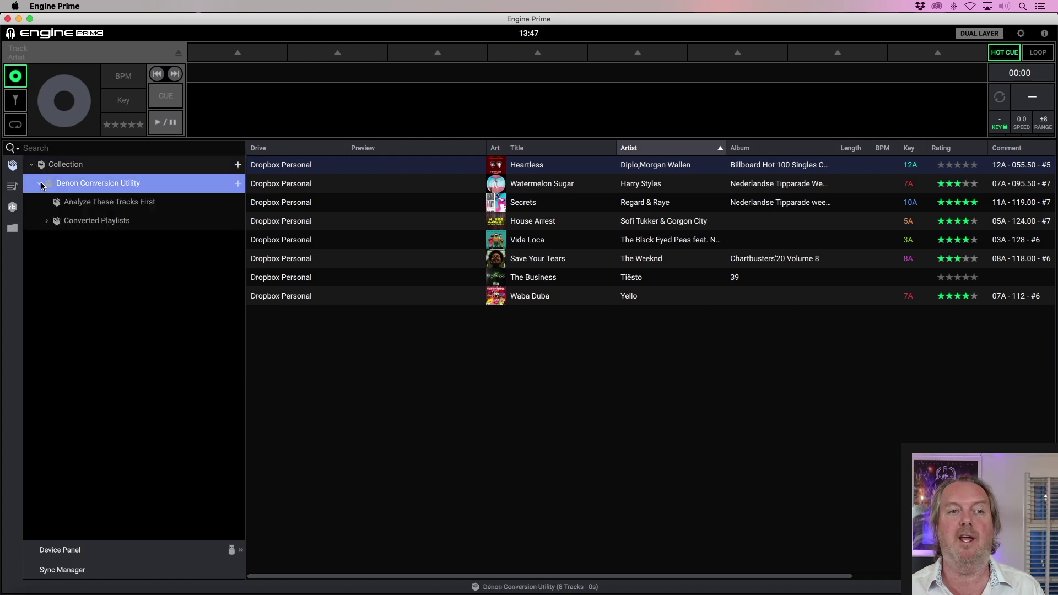
pyautogui.click(120, 205)
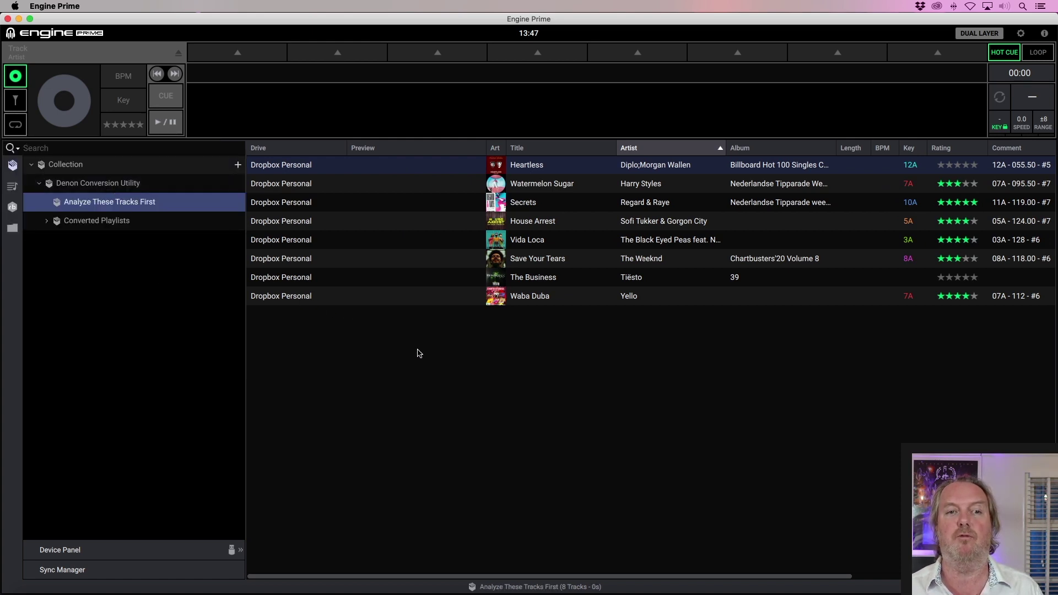
pyautogui.click(419, 353)
pyautogui.press('super+a')
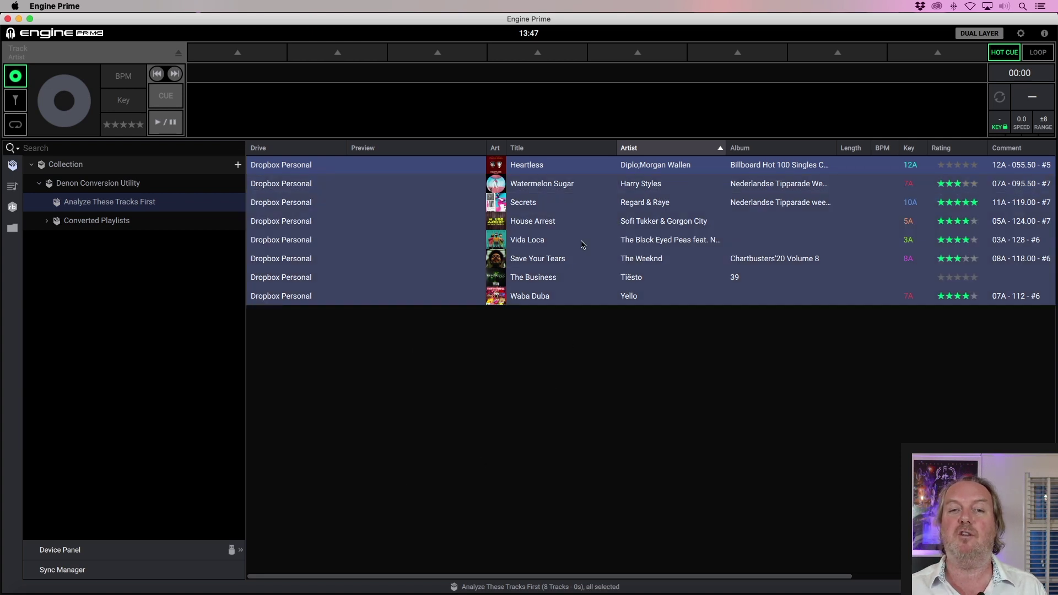
pyautogui.rightClick(583, 195)
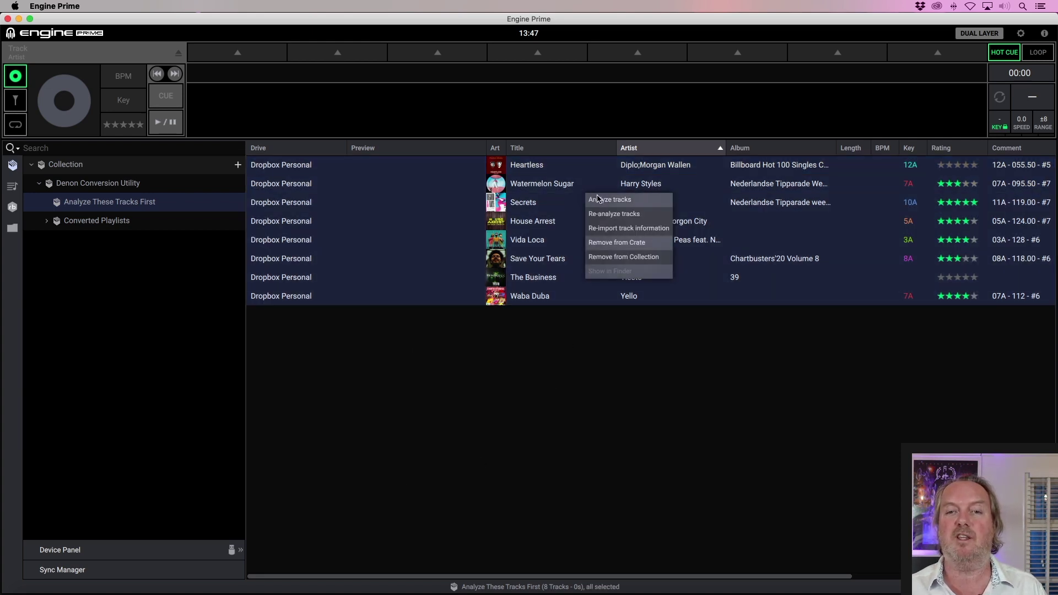
pyautogui.click(598, 199)
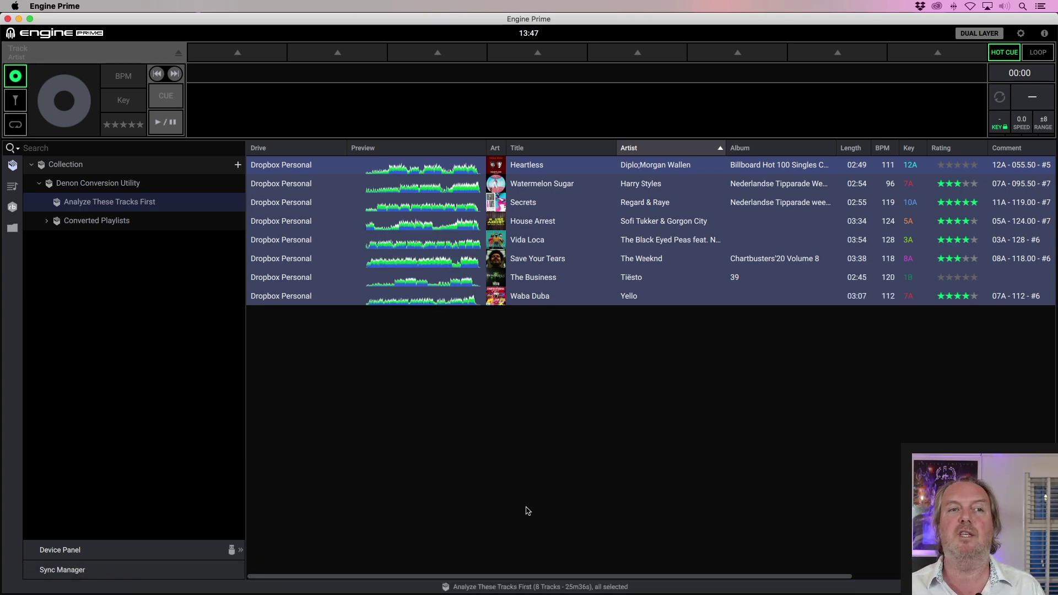
# - Quit Engine Prime and decline viewing the conversion log
pyautogui.press('super+q')
pyautogui.click(514, 312)
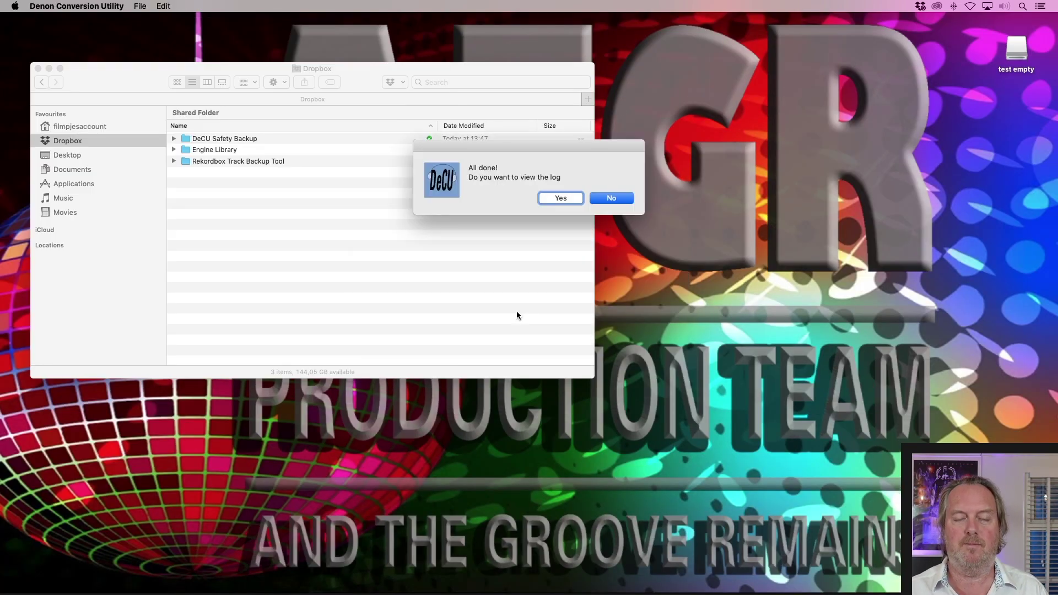
pyautogui.click(626, 196)
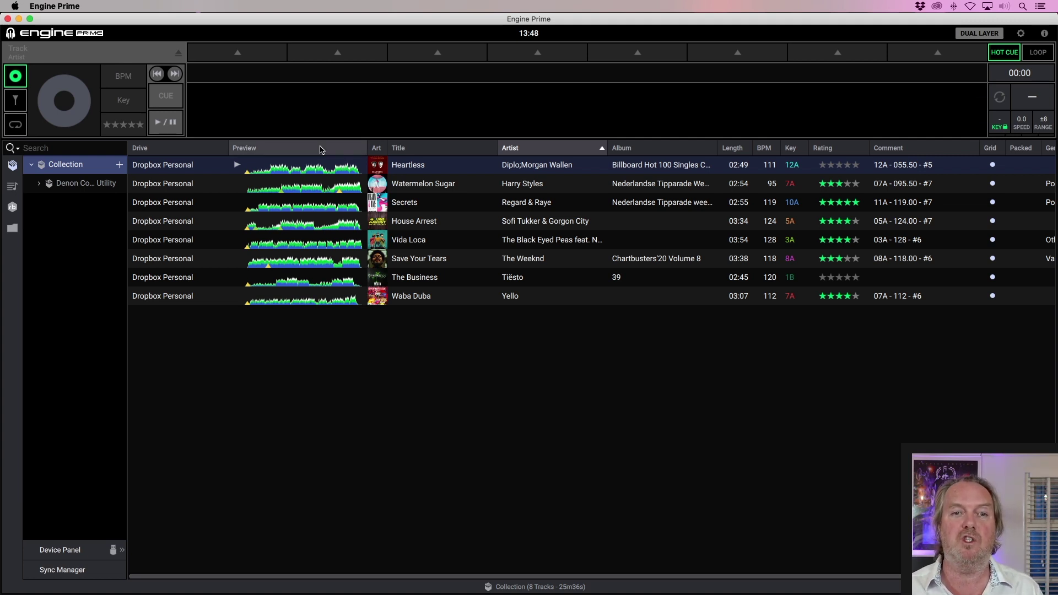
# - Load House Arrest onto the deck, view its loop slots, and ask to quit
pyautogui.click(422, 223)
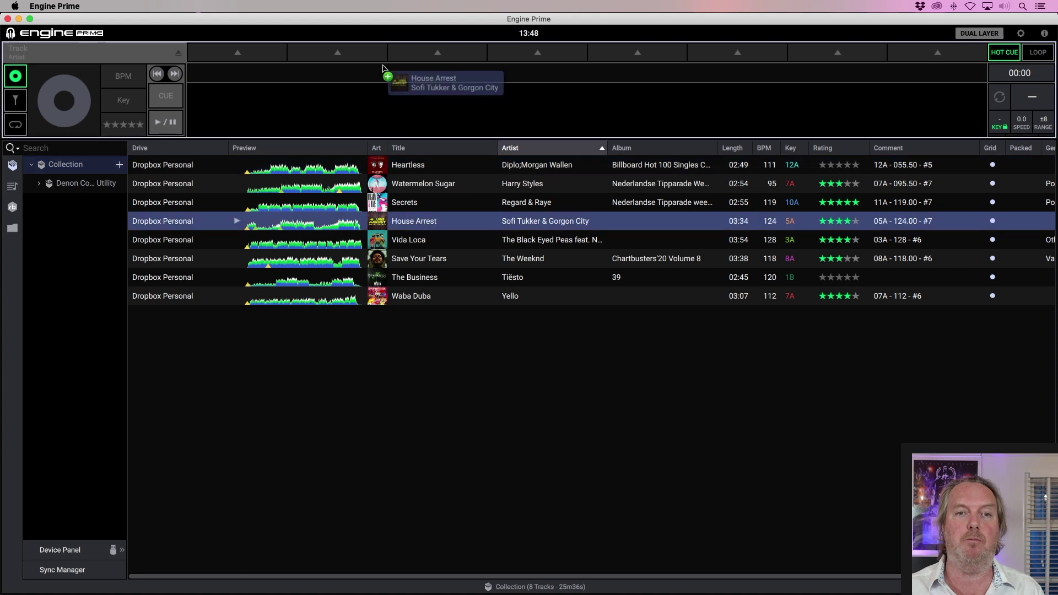
pyautogui.moveTo(423, 224); pyautogui.dragTo(380, 99)
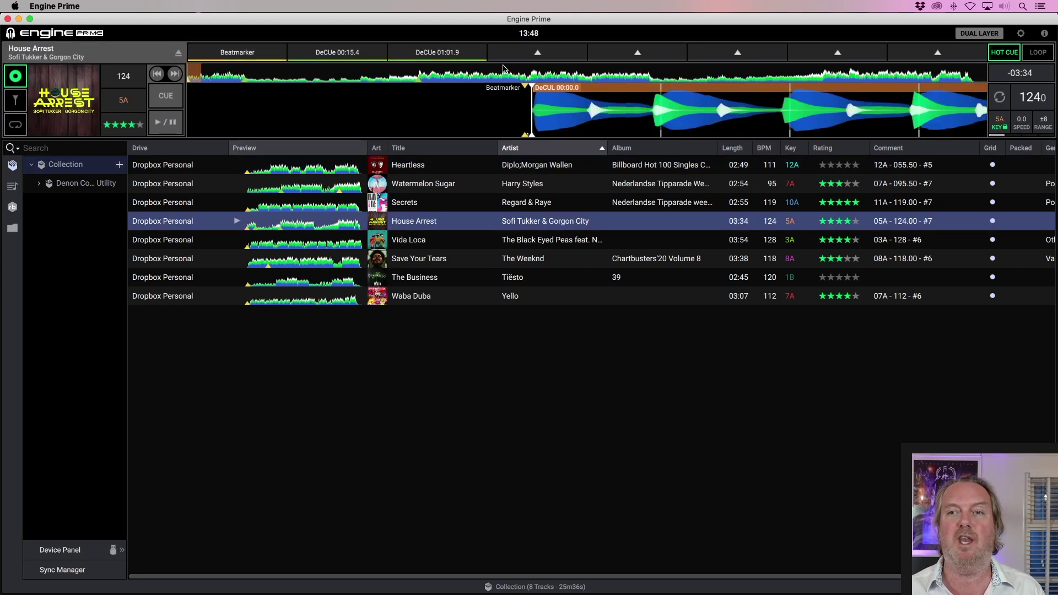
pyautogui.click(1038, 52)
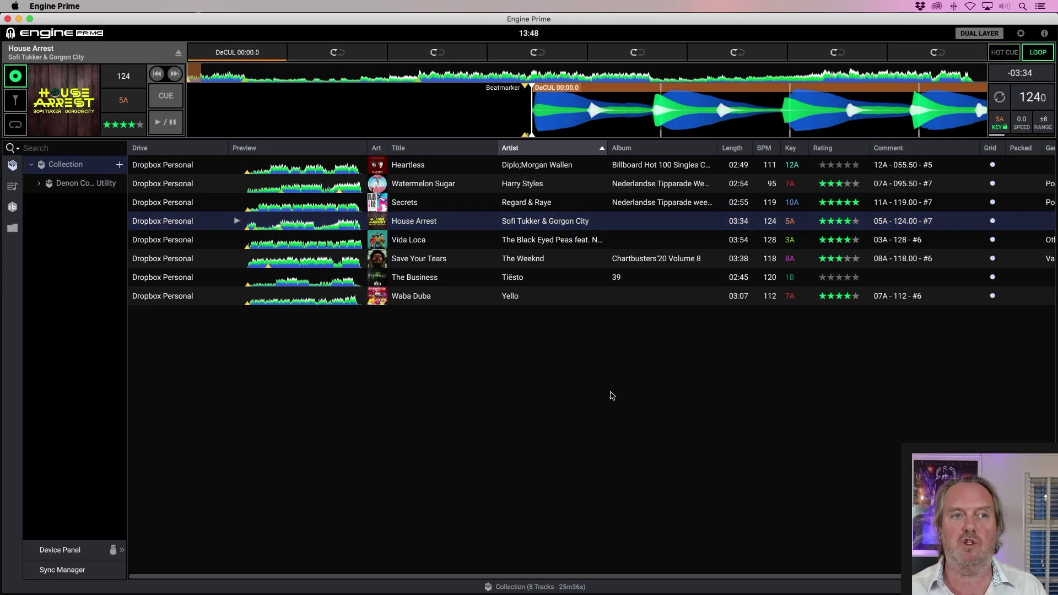
pyautogui.press('super+q')
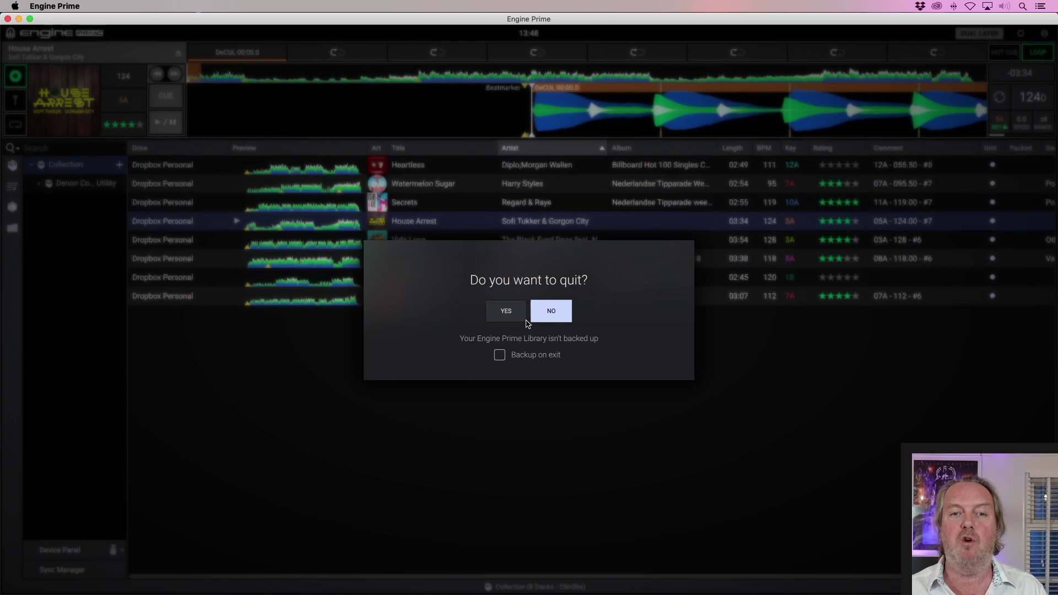
# - Confirm quitting Engine Prime, skip the conversion log, and eject the test empty drive
pyautogui.click(511, 313)
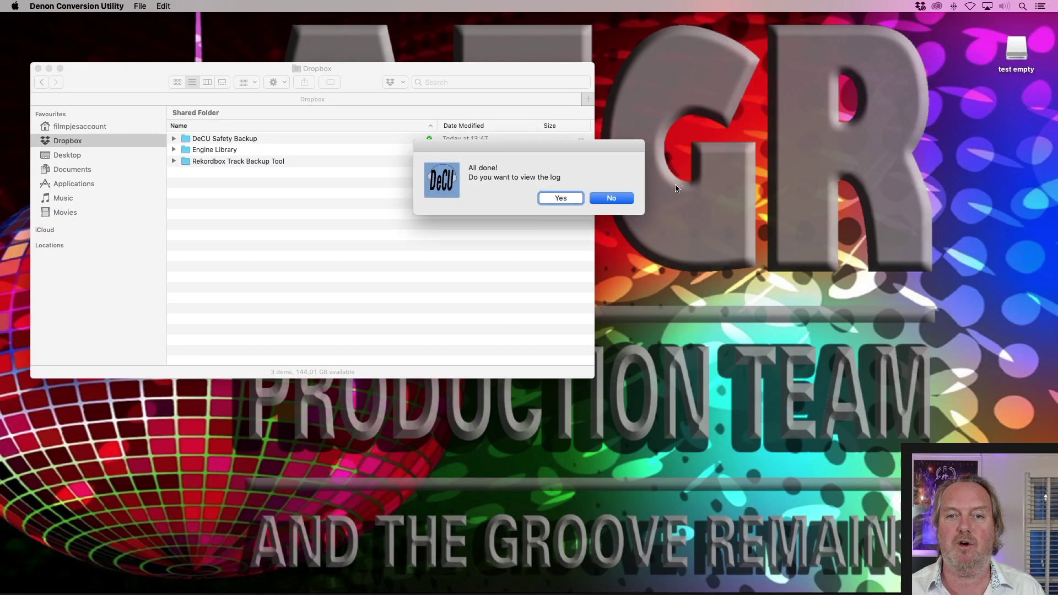
pyautogui.click(610, 198)
pyautogui.rightClick(1019, 52)
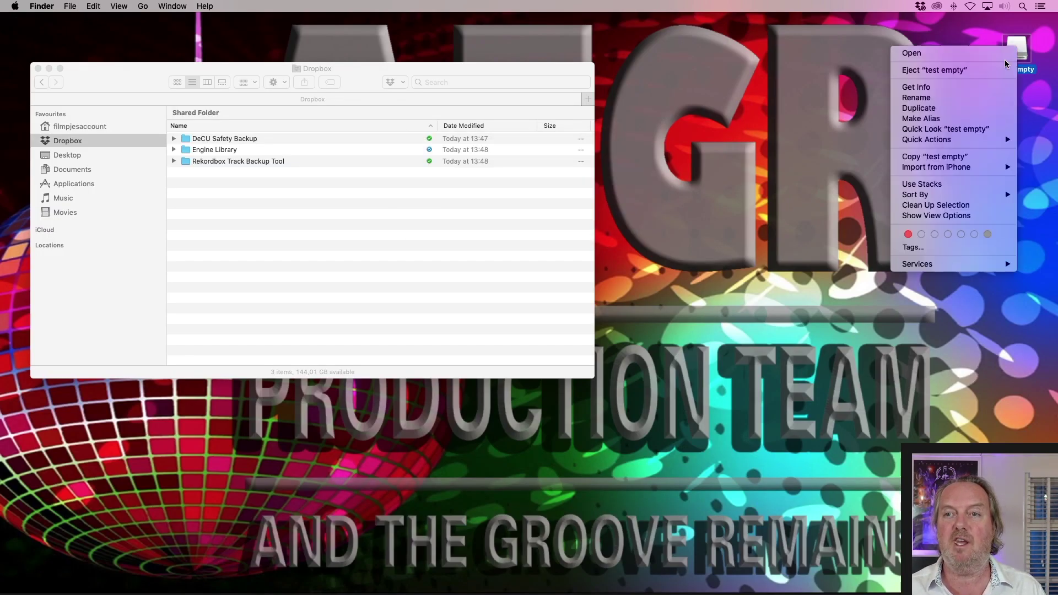
pyautogui.press('Escape')
pyautogui.press('super+e')
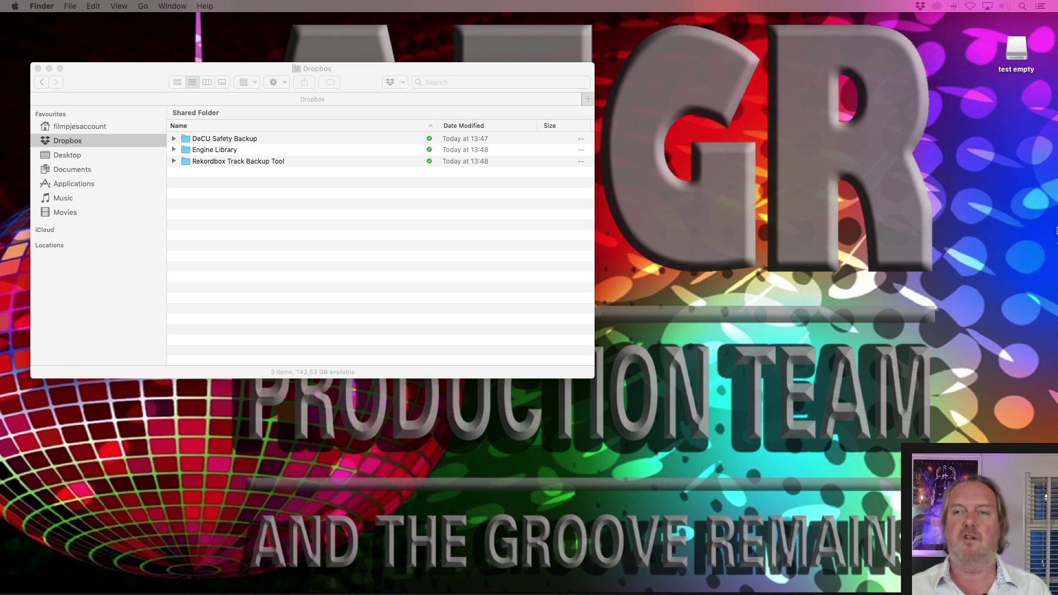
# - Check the test empty drive for its Engine Library folder, then relaunch Engine Prime
pyautogui.doubleClick(1014, 51)
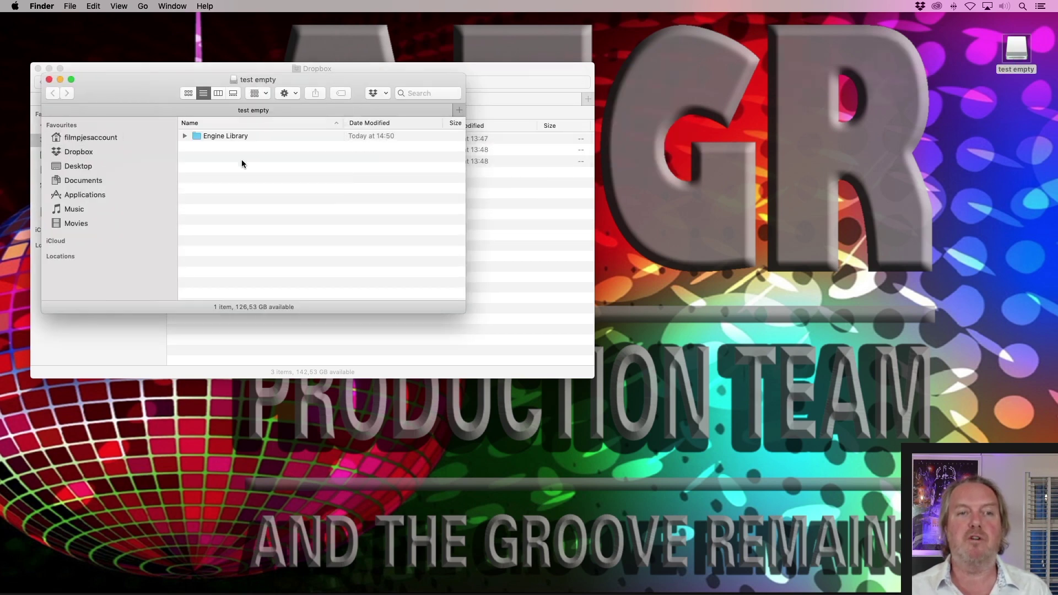
pyautogui.press('super+w')
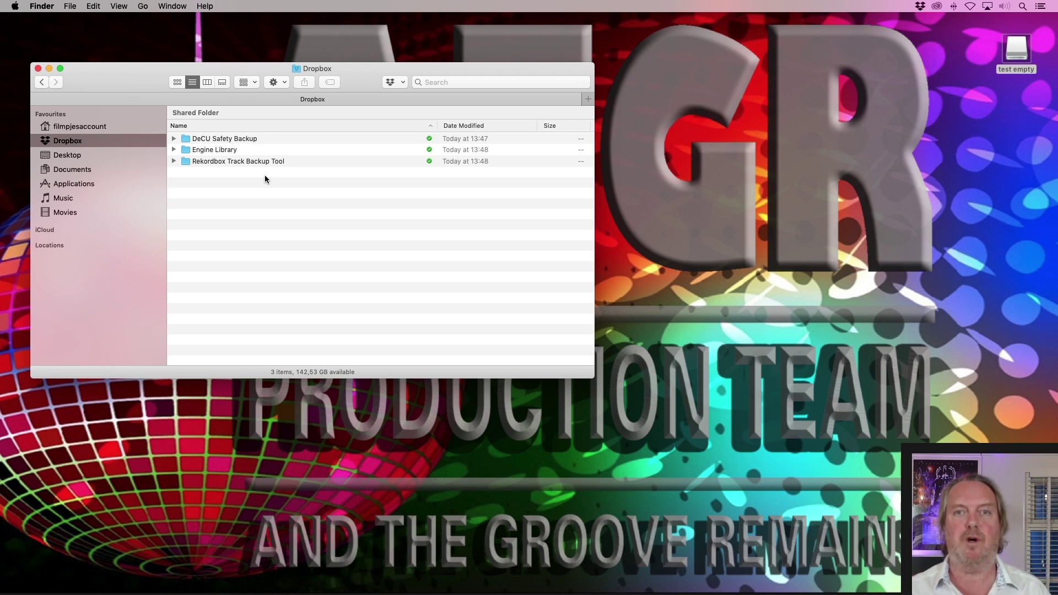
pyautogui.moveTo(493, 579)
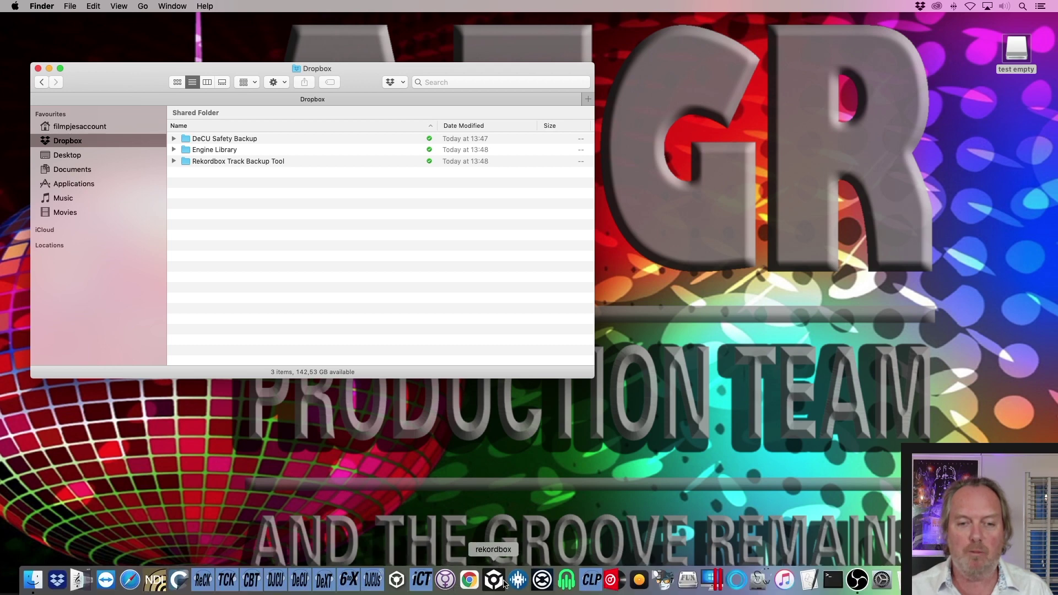
pyautogui.click(565, 581)
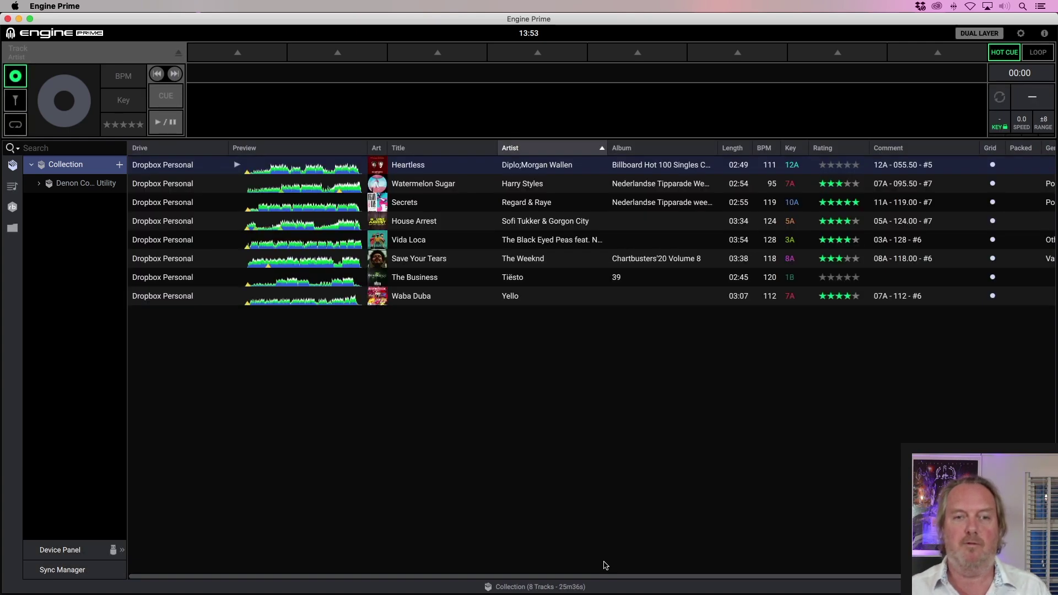
# - Load Waba Duba onto the deck for inspection, then confirm quitting Engine Prime
pyautogui.click(516, 299)
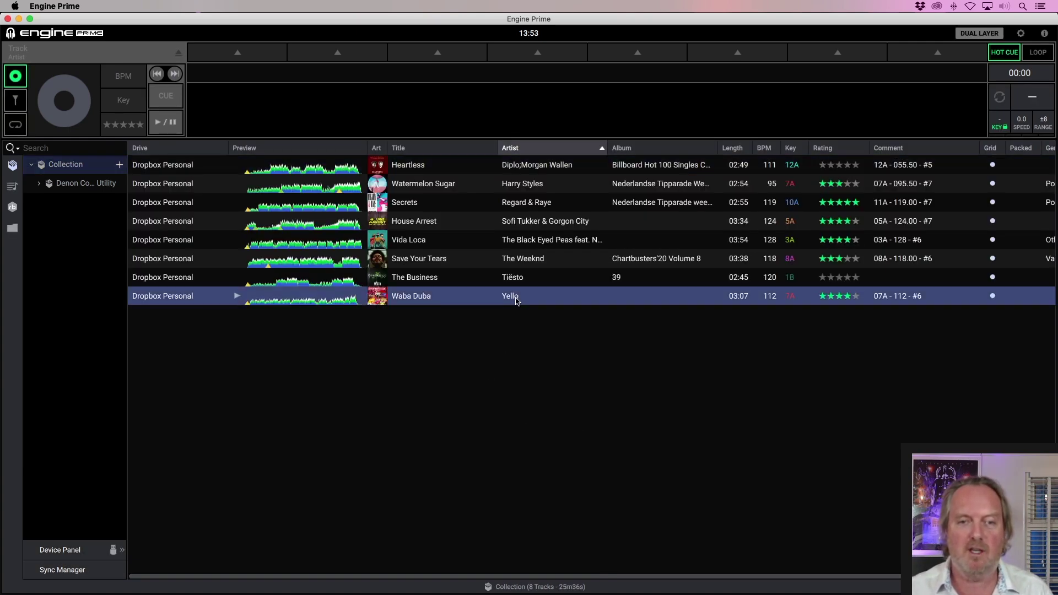
pyautogui.moveTo(459, 100); pyautogui.dragTo(528, 137)
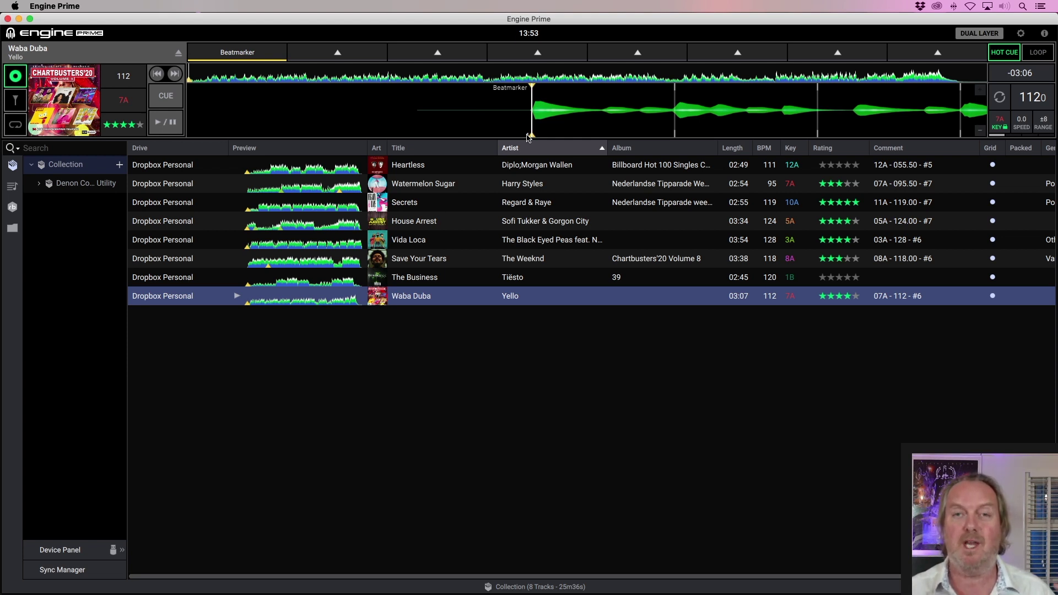
pyautogui.press('super+q')
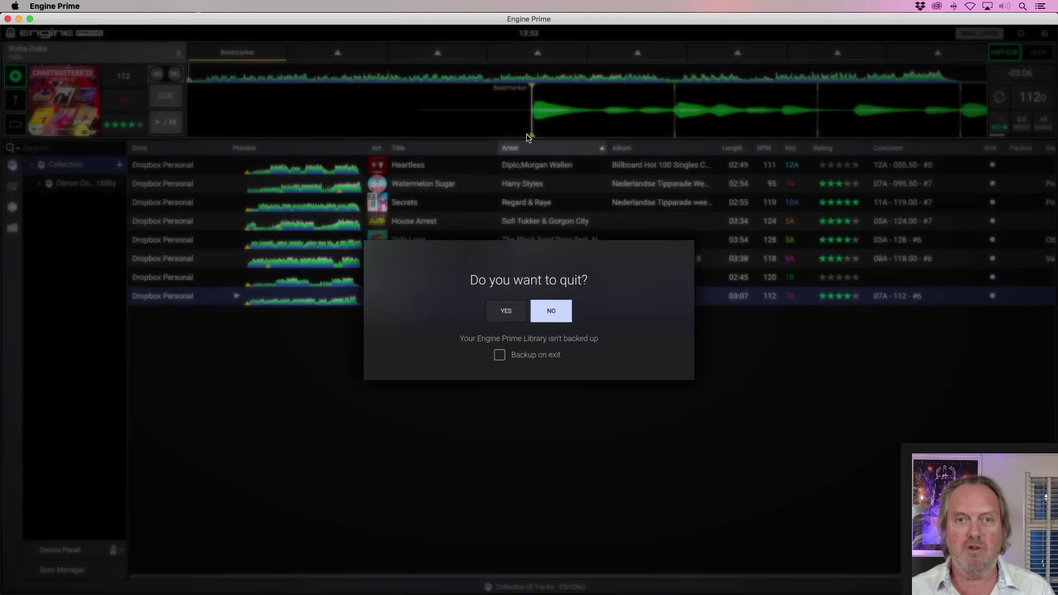
pyautogui.click(510, 310)
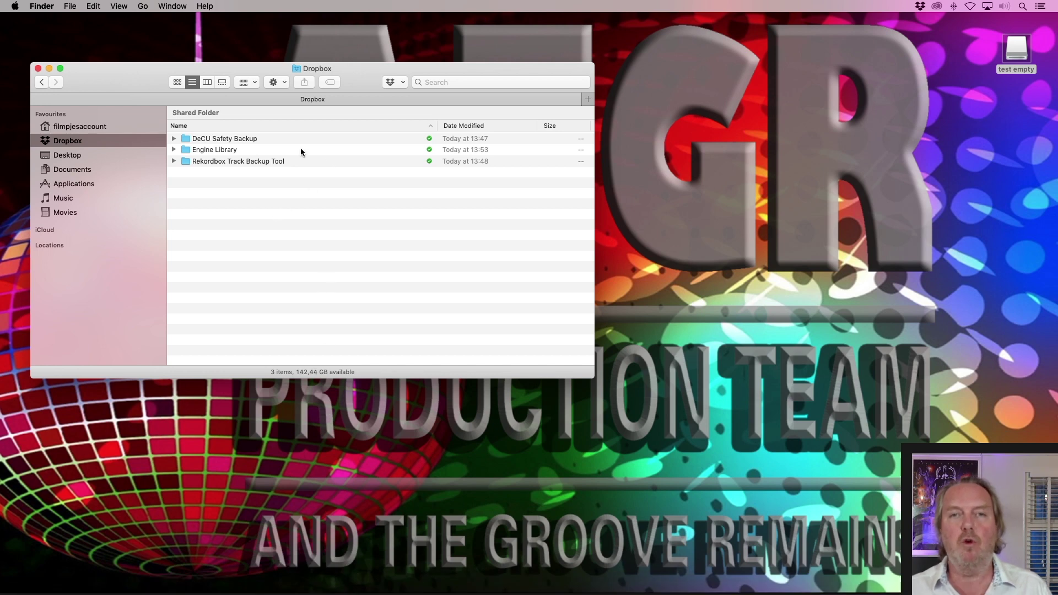
pyautogui.moveTo(347, 588)
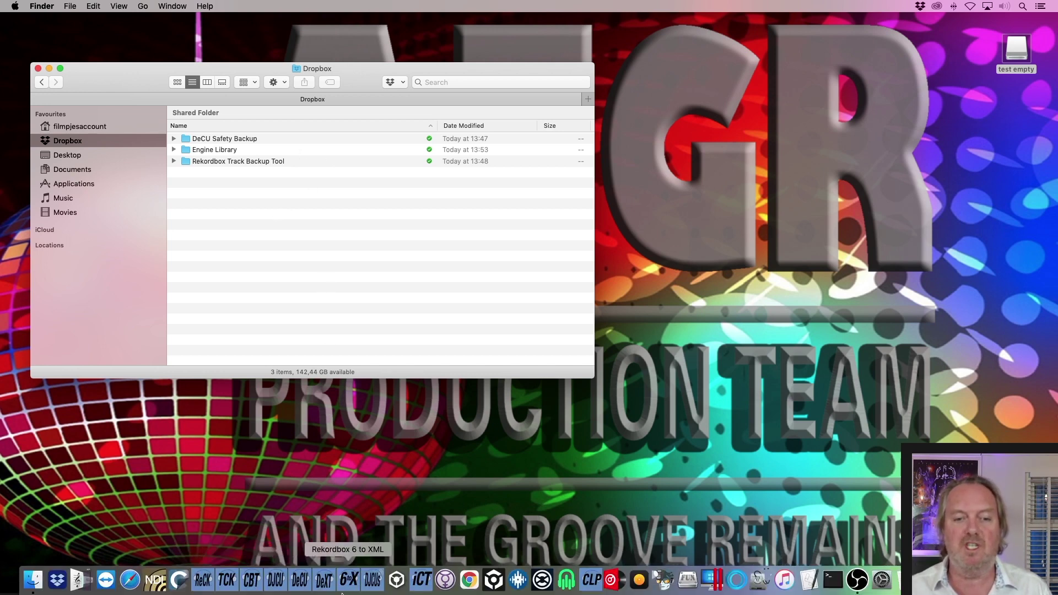
# - Launch Denon eXtractor Tool from the Dock, then bring the Finder Dropbox window forward
pyautogui.click(324, 580)
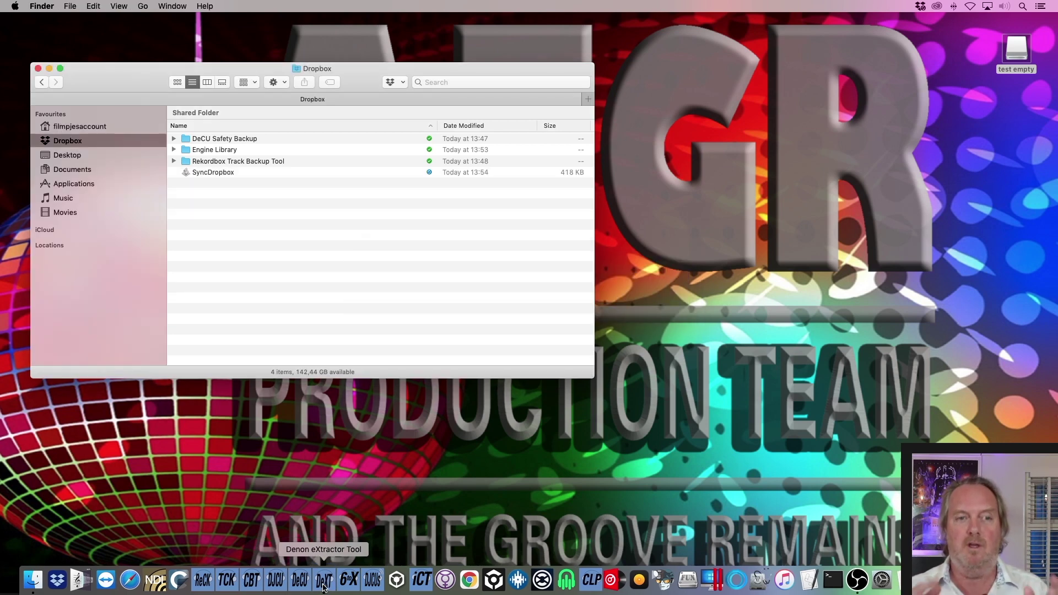
pyautogui.click(323, 585)
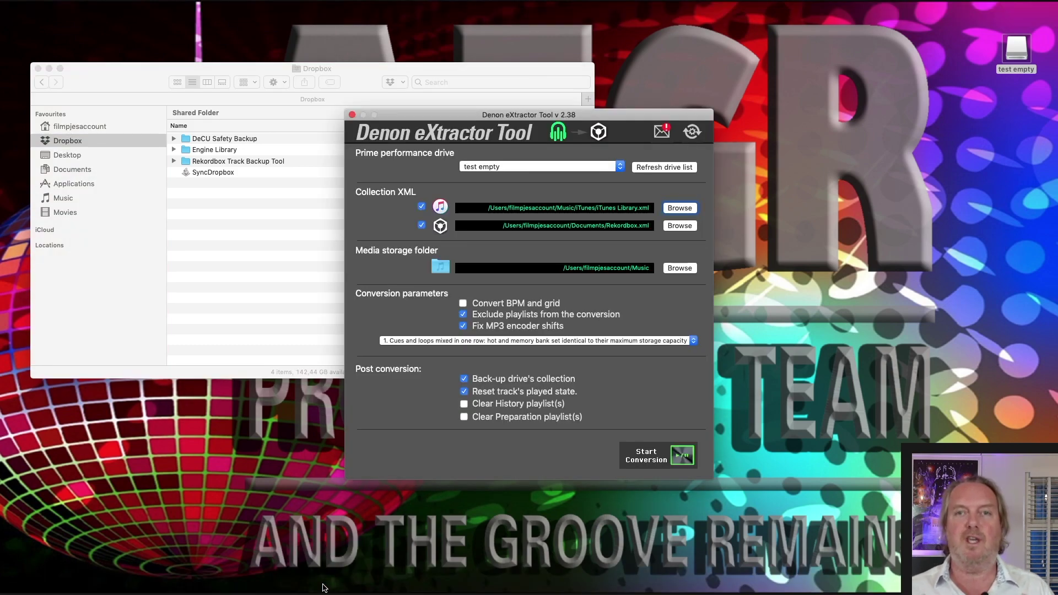
pyautogui.click(1054, 140)
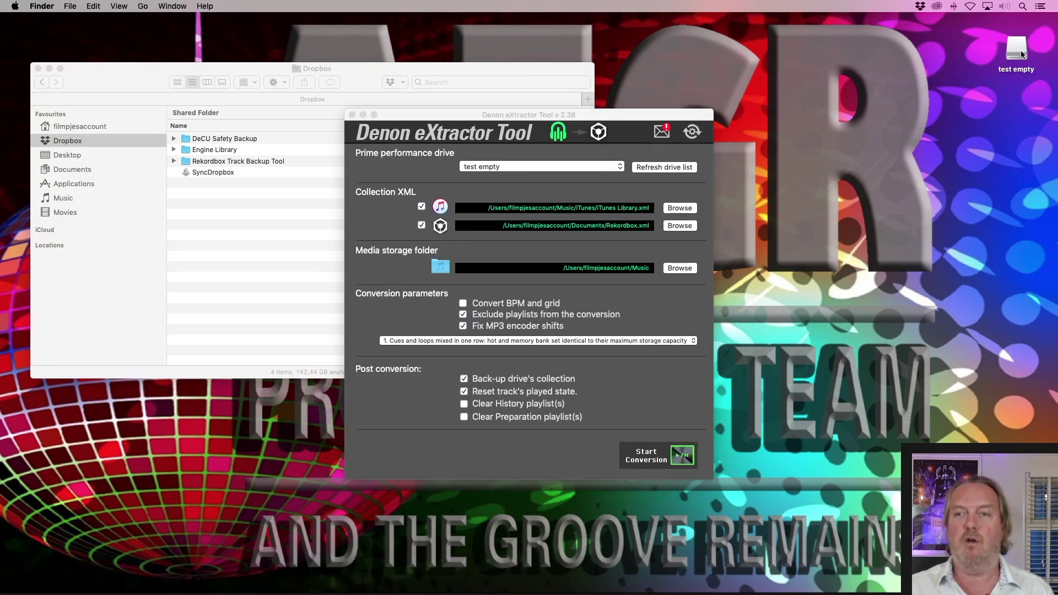
pyautogui.click(198, 205)
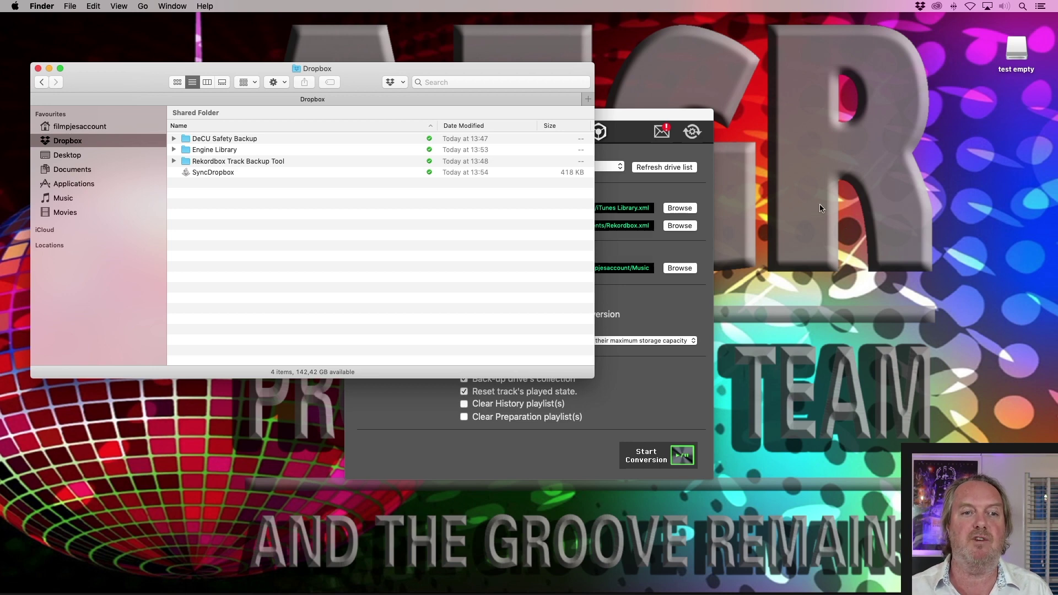
# - Run SyncDropbox, accept its Prime-deck warning, and dismiss the sync success message
pyautogui.doubleClick(213, 172)
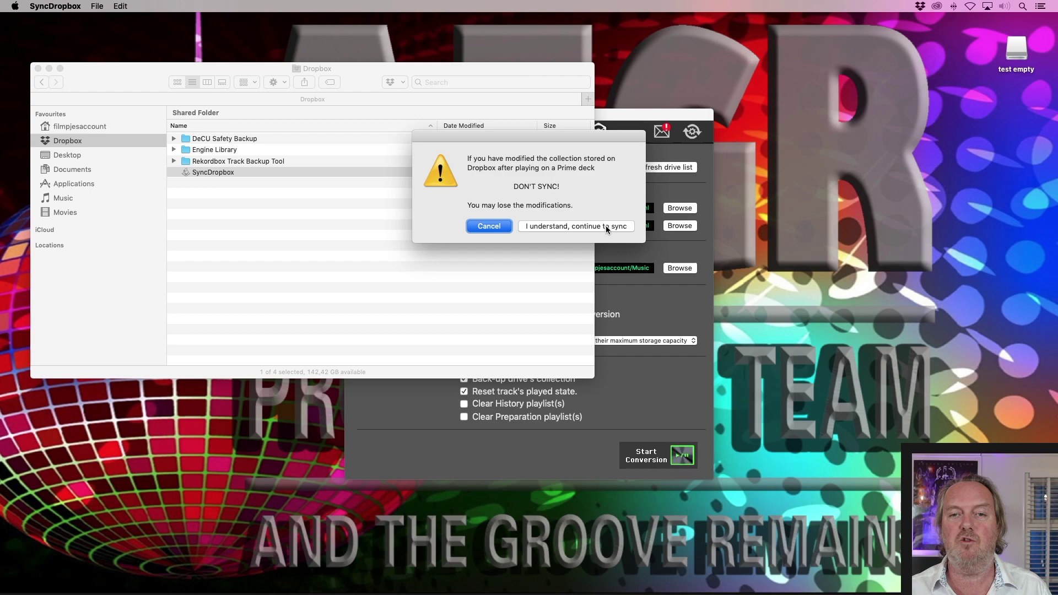
pyautogui.click(606, 226)
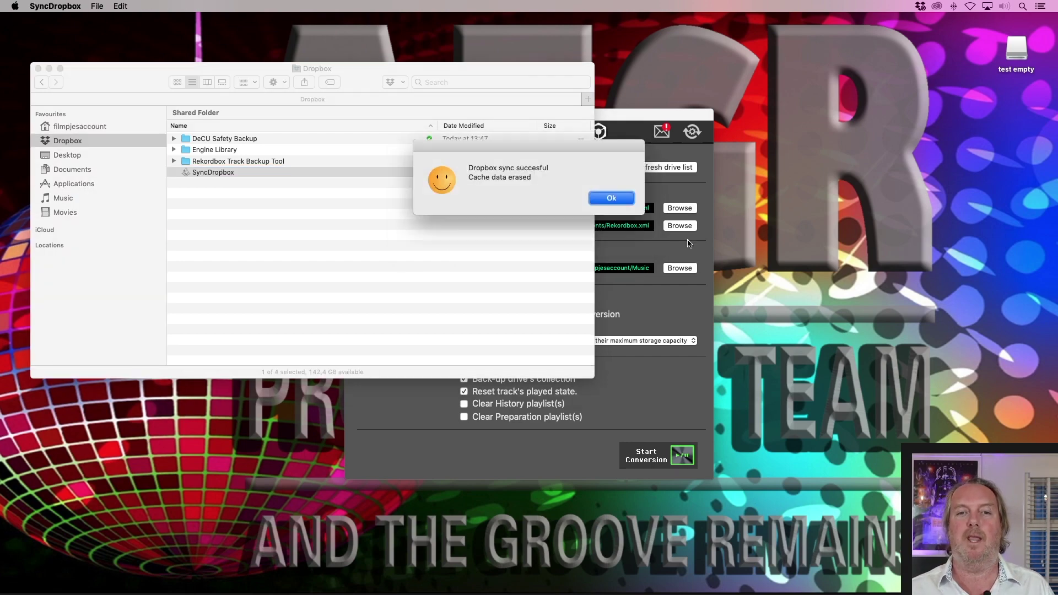
pyautogui.press('Return')
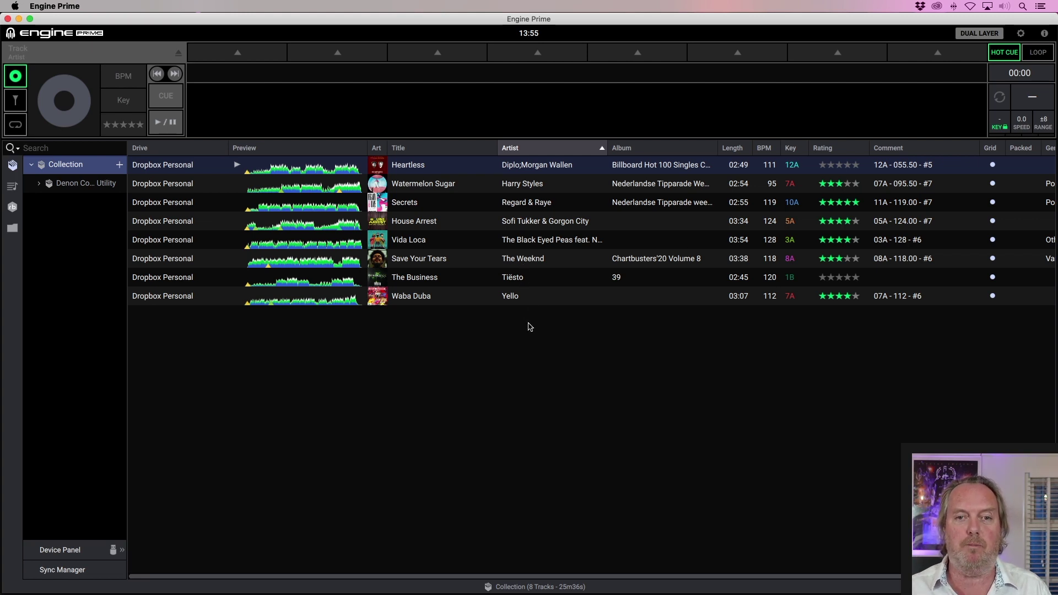
# - Load Waba Duba onto the deck, test Cue 1, Cue 5 and Loop 6, then quit Engine Prime
pyautogui.moveTo(520, 299); pyautogui.dragTo(487, 112)
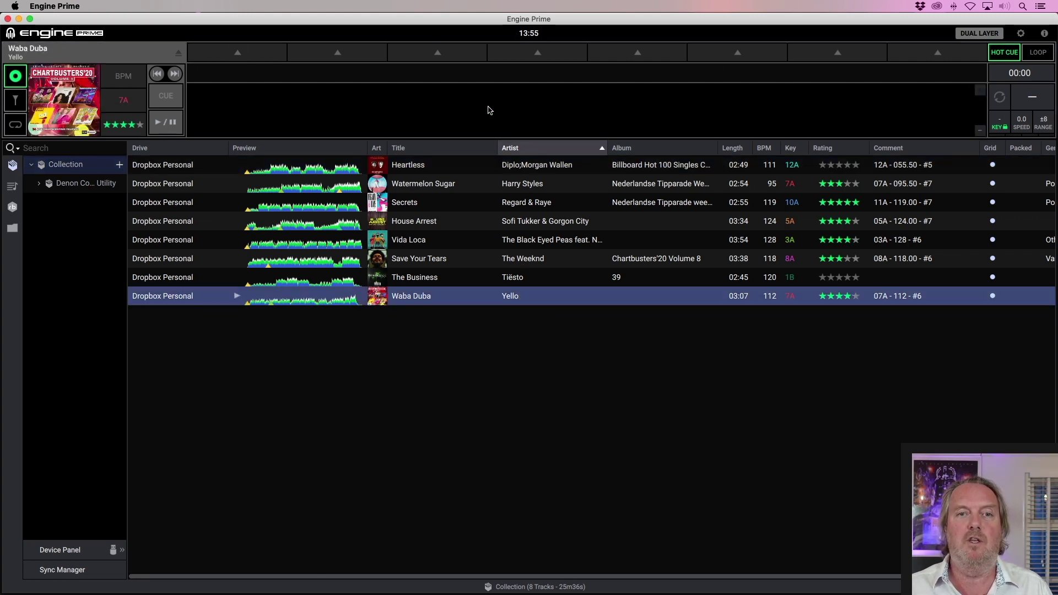
pyautogui.click(277, 54)
pyautogui.click(612, 52)
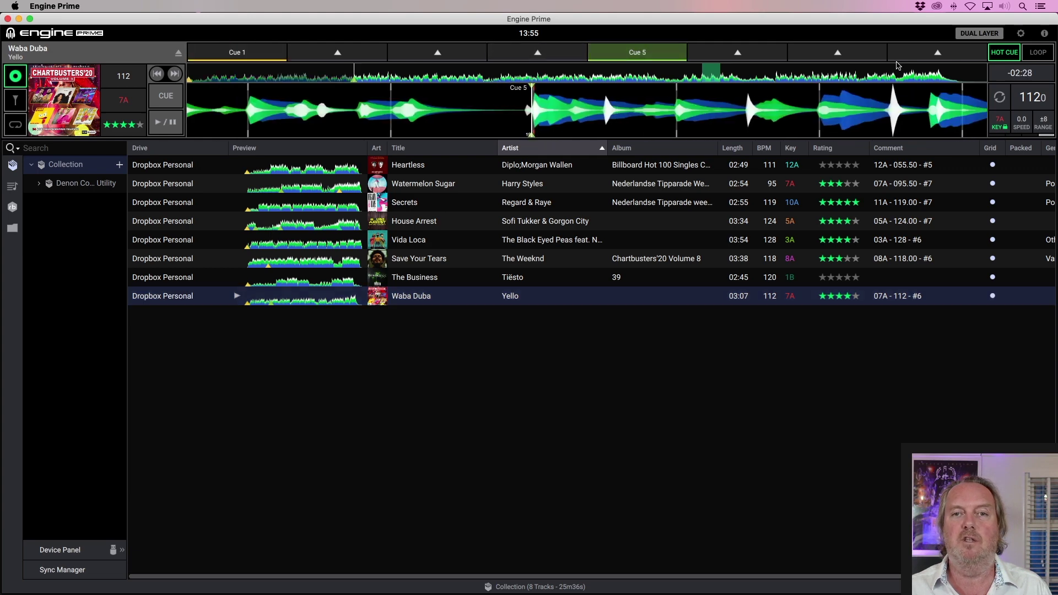
pyautogui.click(1037, 52)
pyautogui.click(737, 52)
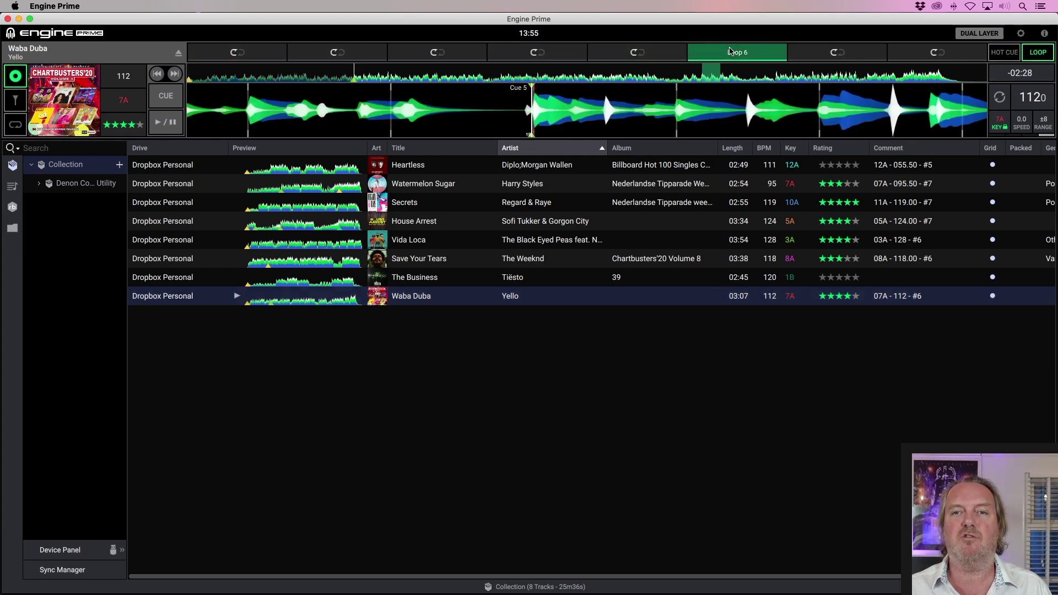
pyautogui.press('super+q')
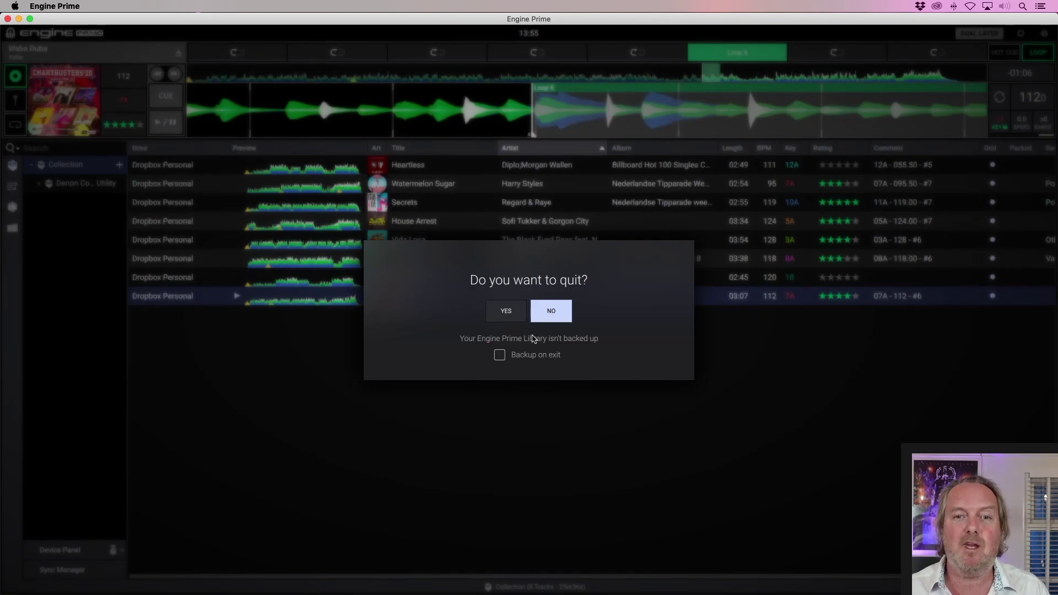
pyautogui.click(505, 312)
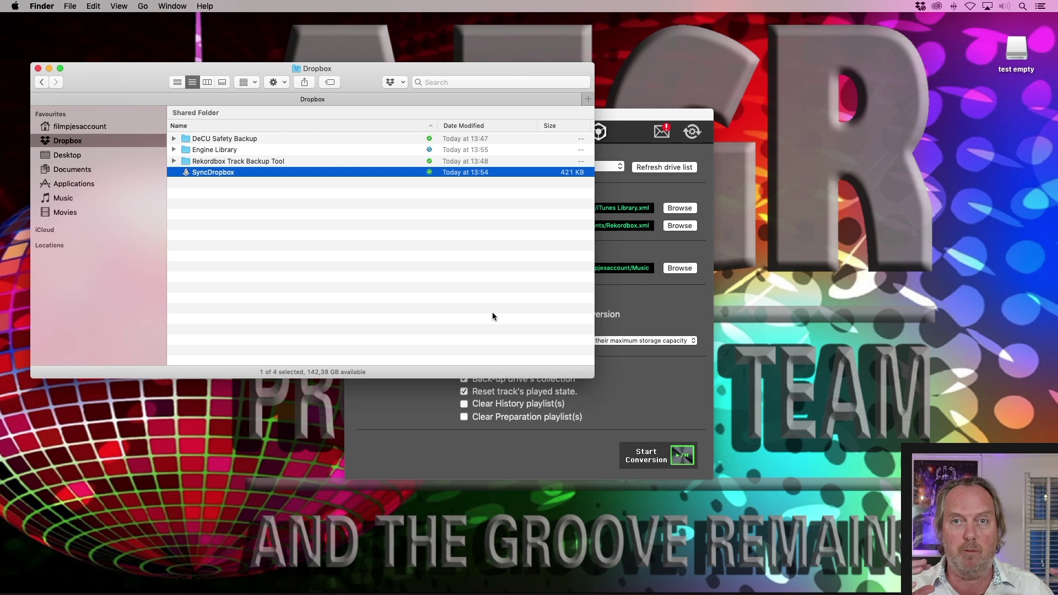
# - In DeXT, choose DropBox as the performance drive and untick iTunes XML
pyautogui.click(644, 299)
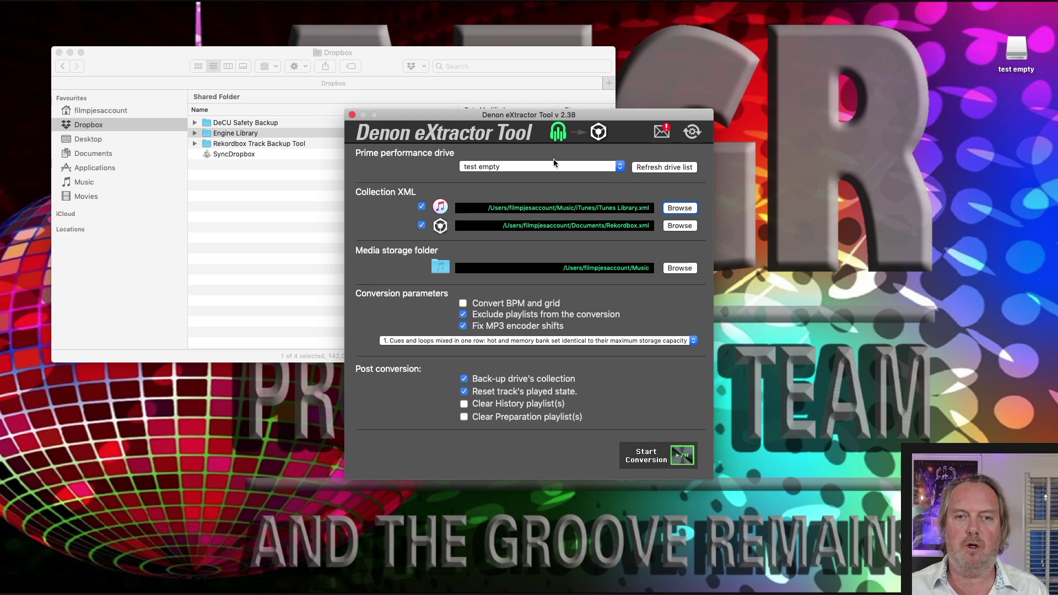
pyautogui.click(553, 160)
pyautogui.click(544, 157)
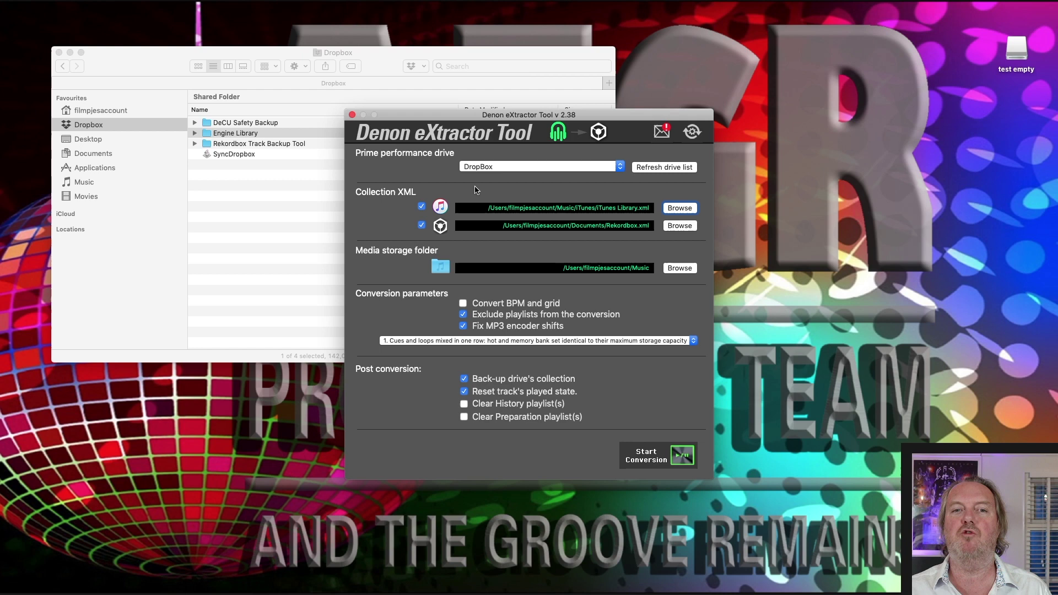
pyautogui.click(421, 208)
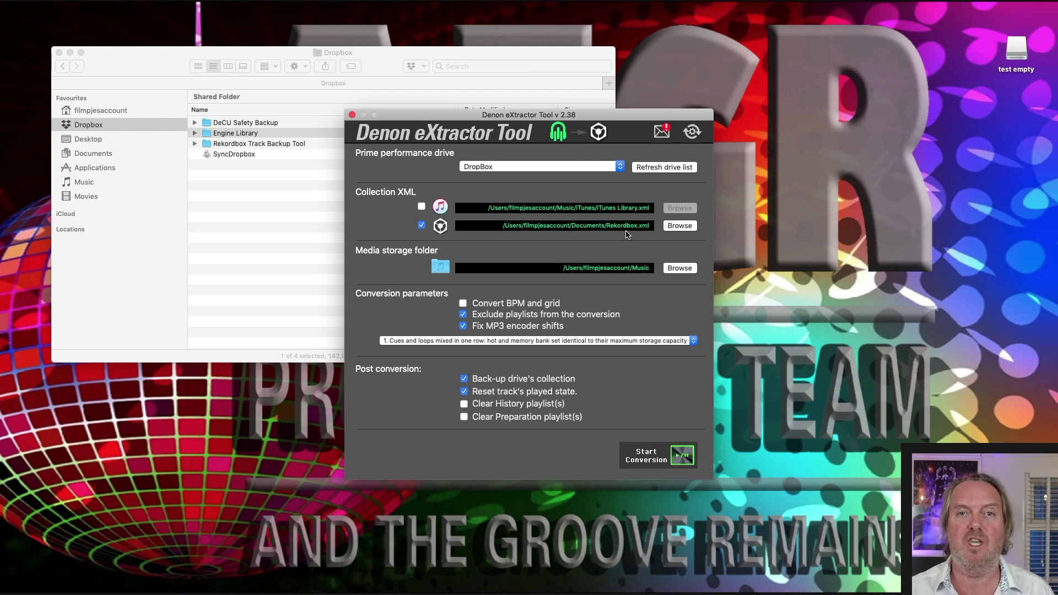
# - Run the conversion without syncing first, launch rekordbox, and decline viewing the log
pyautogui.click(677, 453)
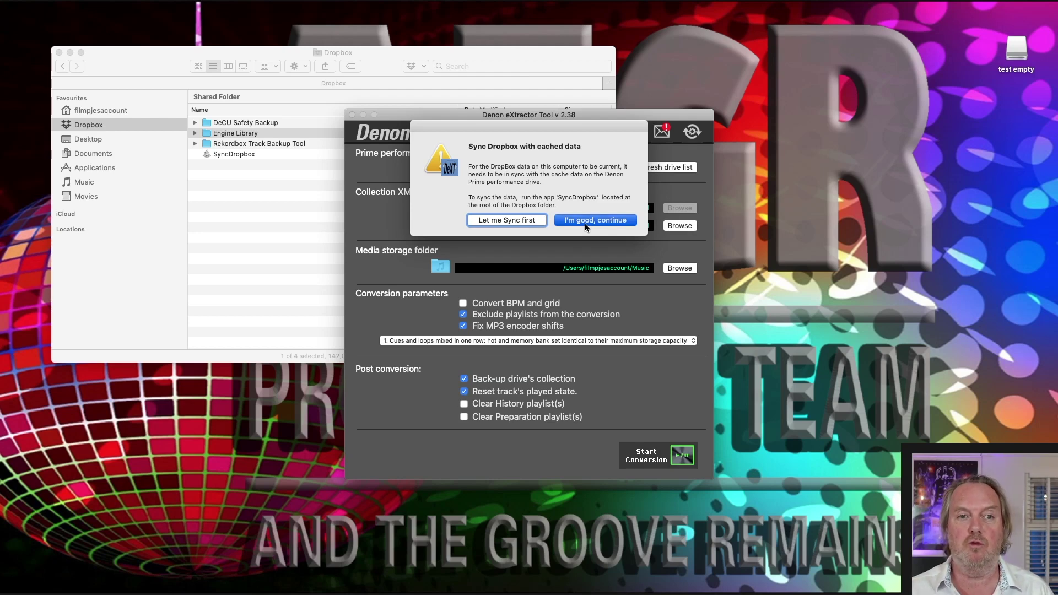
pyautogui.click(585, 220)
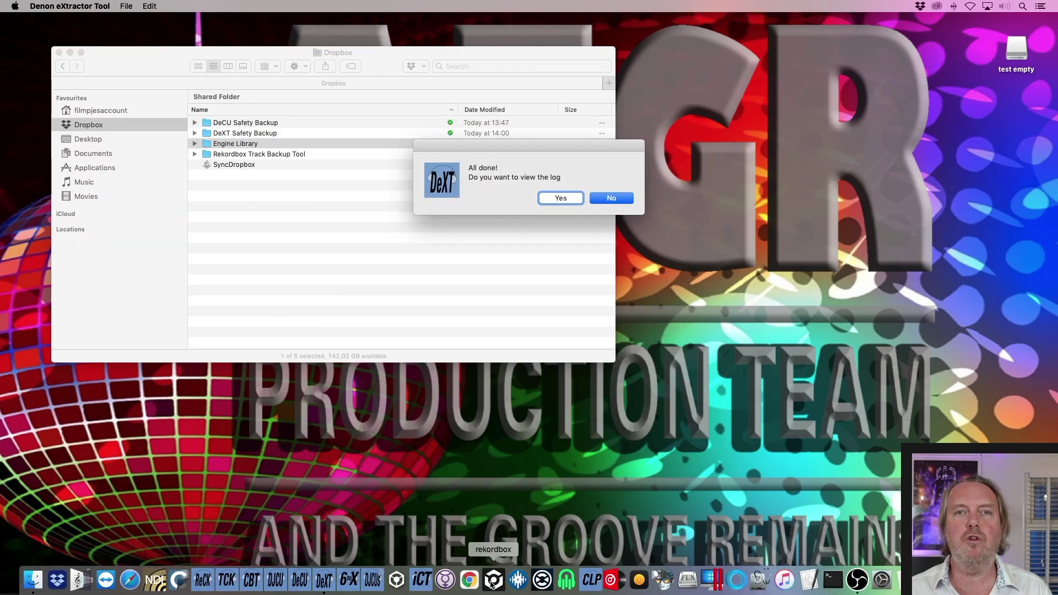
pyautogui.click(492, 581)
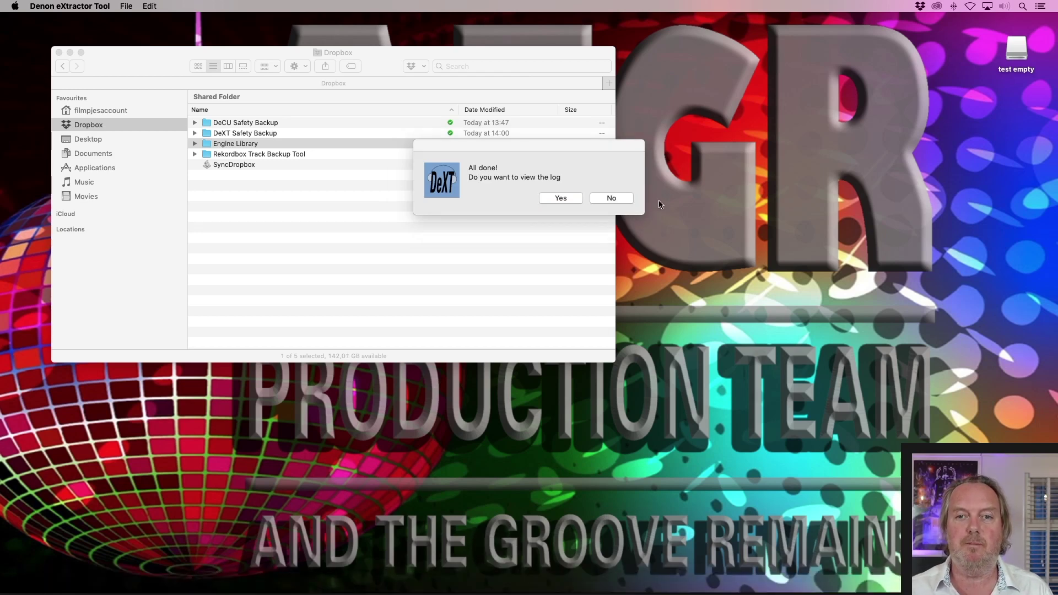
pyautogui.click(626, 198)
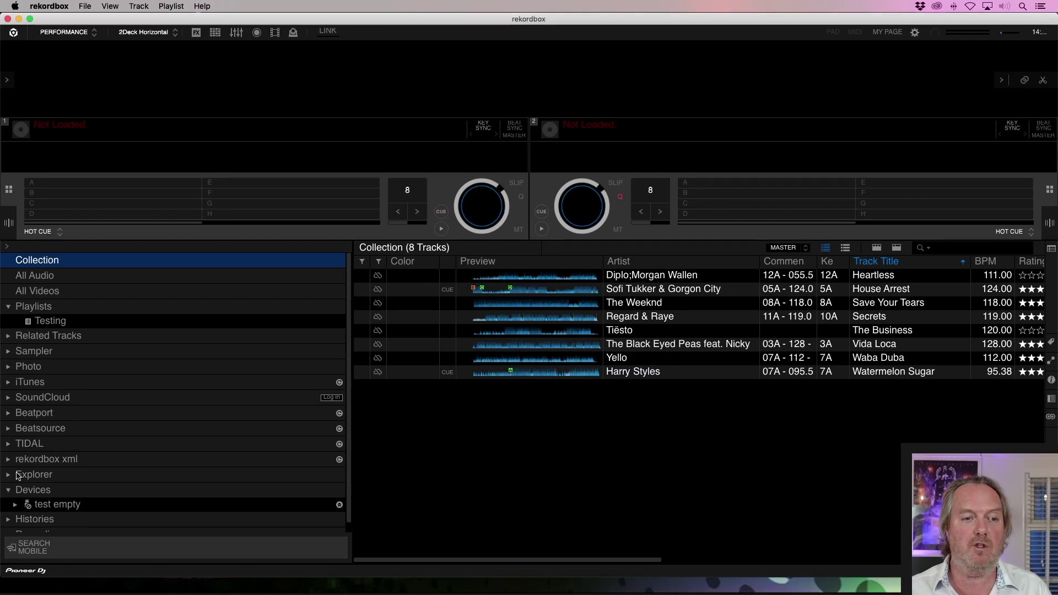
# - Import both tracks from rekordbox xml's All Tracks, accepting the House Arrest update
pyautogui.click(8, 460)
pyautogui.click(43, 475)
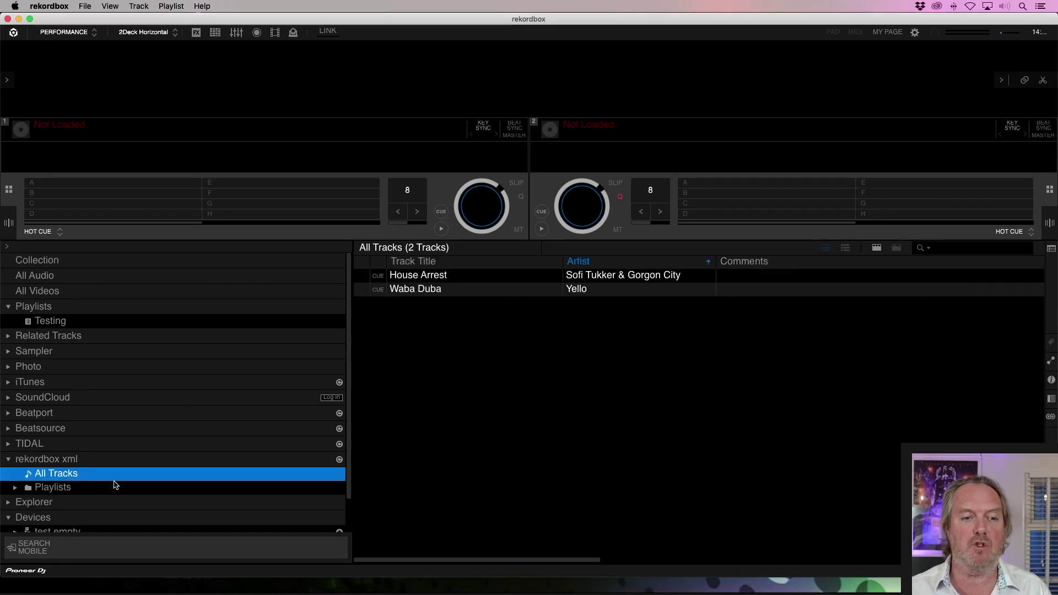
pyautogui.click(626, 401)
pyautogui.press('super+a')
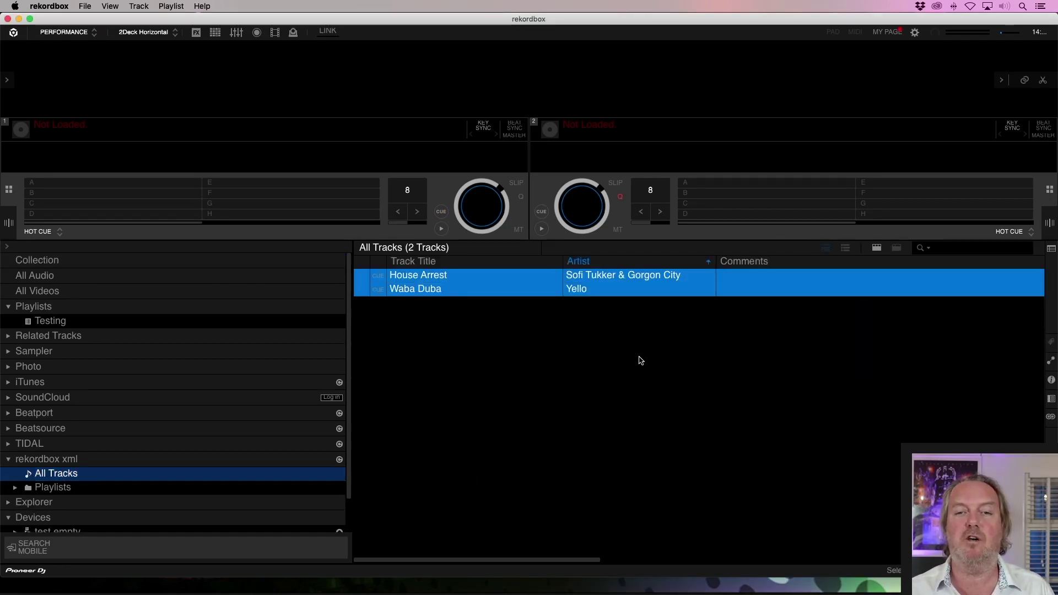
pyautogui.rightClick(643, 281)
pyautogui.click(627, 286)
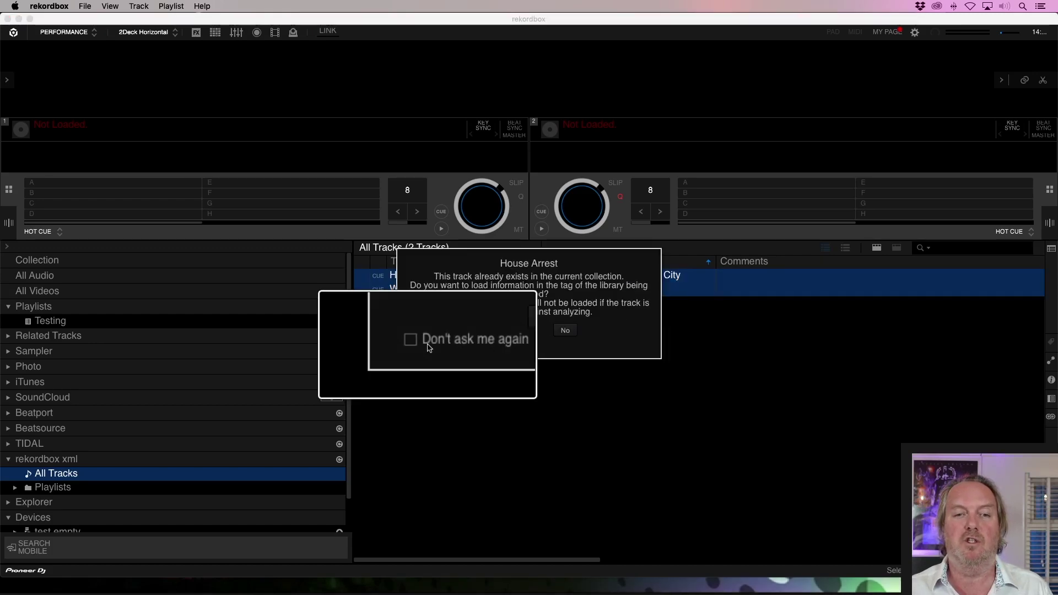
pyautogui.click(491, 330)
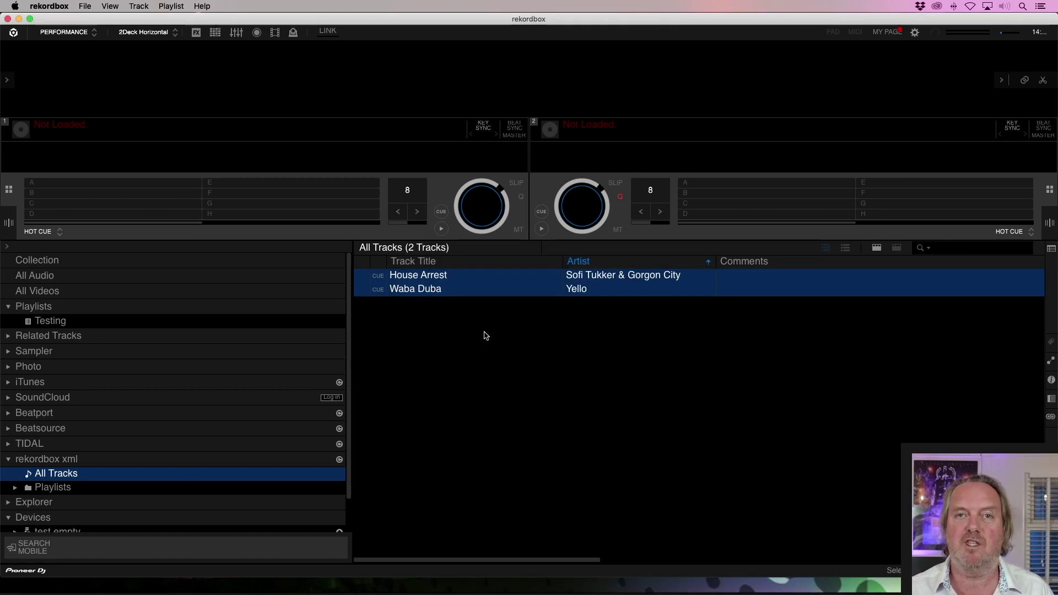
# - Load House Arrest from the Testing playlist onto deck 1 and trigger its imported loop
pyautogui.click(144, 323)
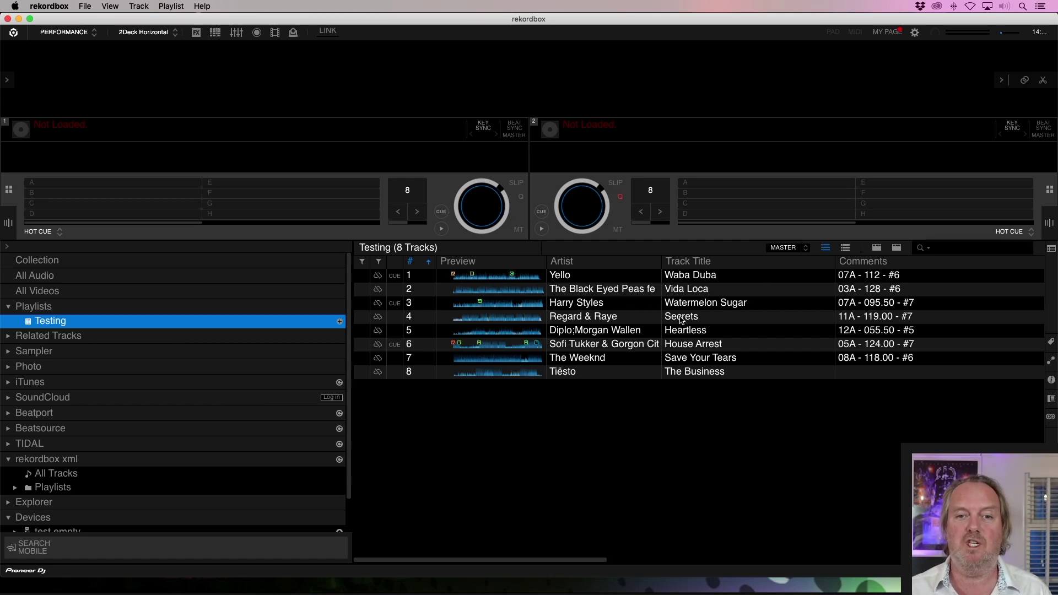
pyautogui.click(572, 344)
pyautogui.hotkey('shift', 'Left')
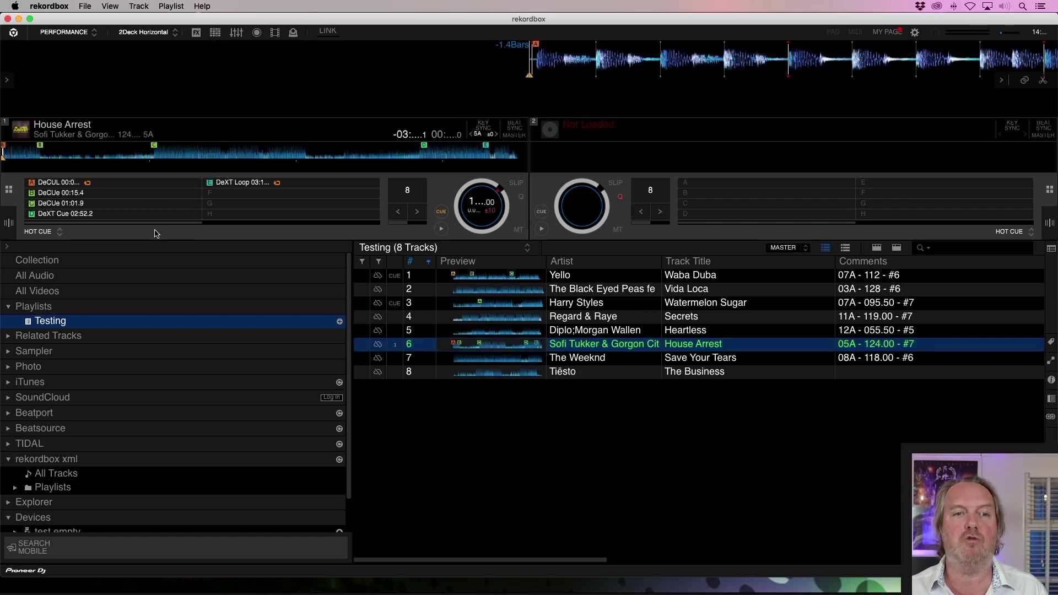
pyautogui.click(209, 183)
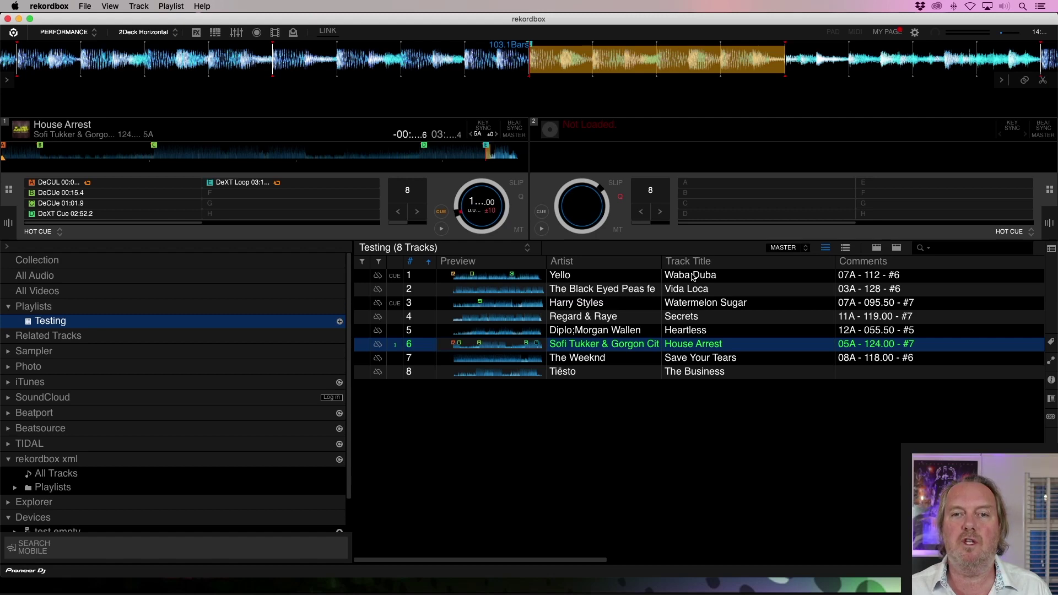
# - Load Waba Duba onto deck 2 and trigger its second hot cue and imported loop
pyautogui.moveTo(692, 275); pyautogui.dragTo(684, 192)
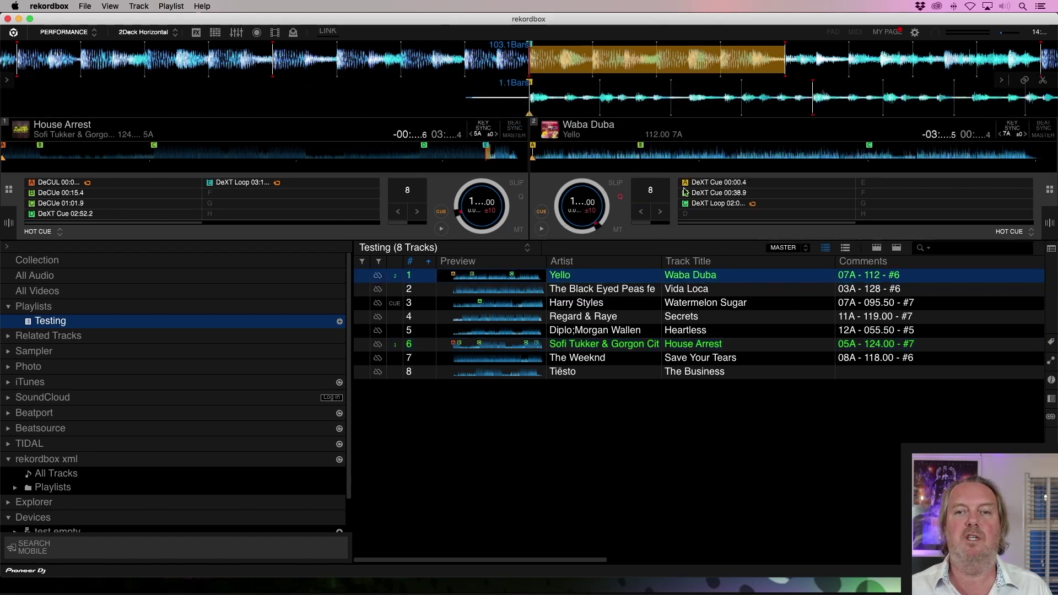
pyautogui.click(685, 192)
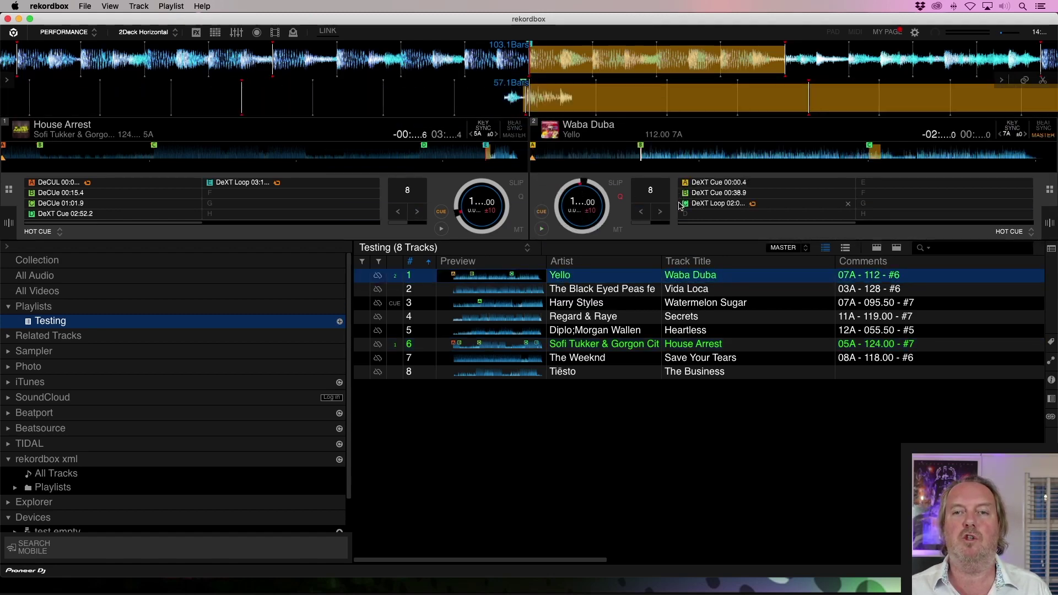
pyautogui.click(679, 205)
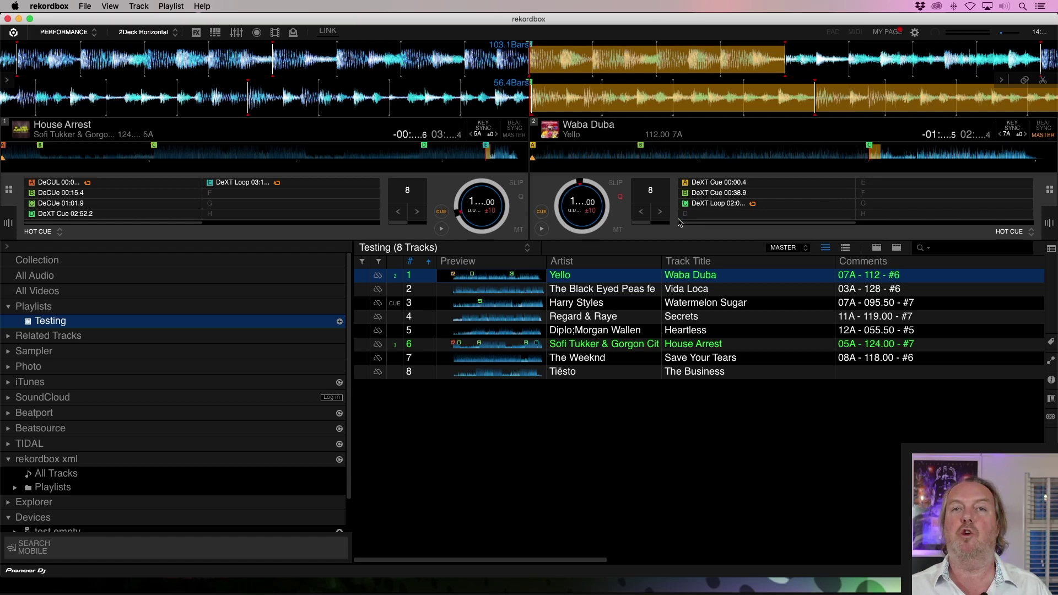